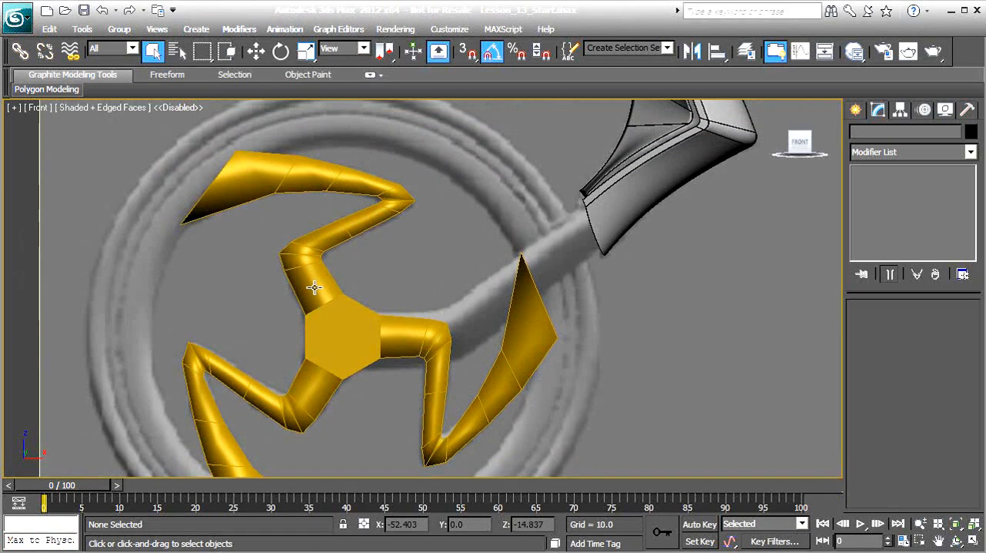
Select the ring of edges across the spoke object's upper arm and connect them with a lengthwise edge.
click(246, 188)
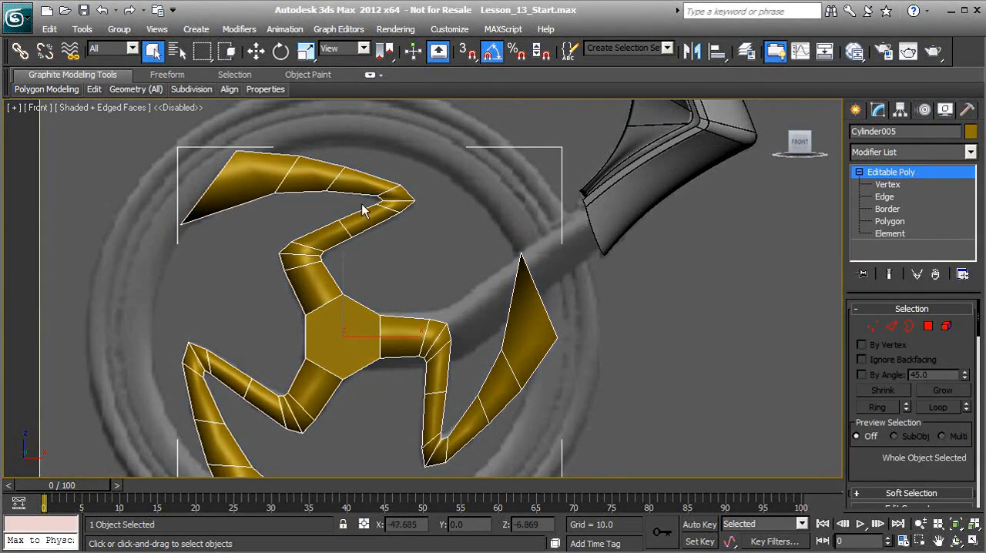
click(884, 198)
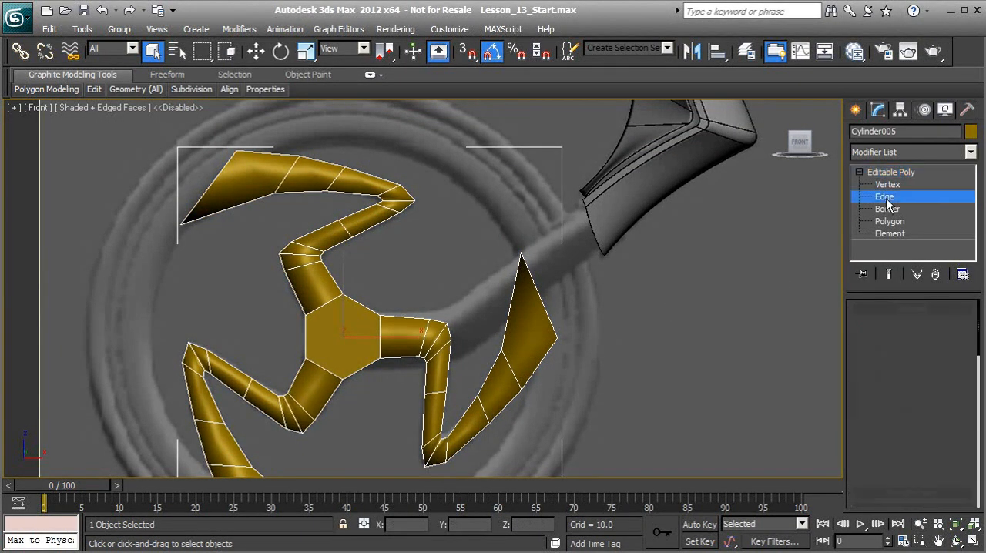
click(213, 179)
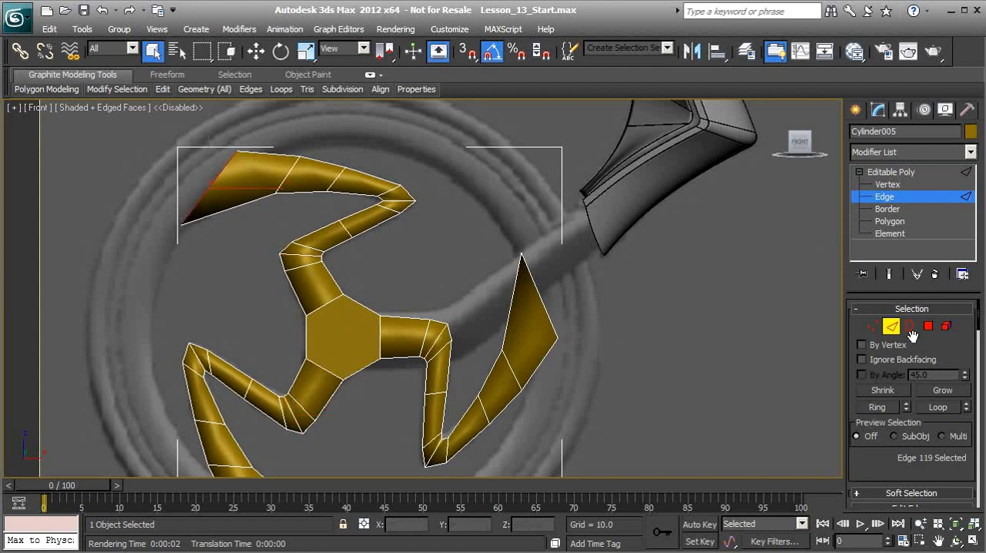
click(877, 408)
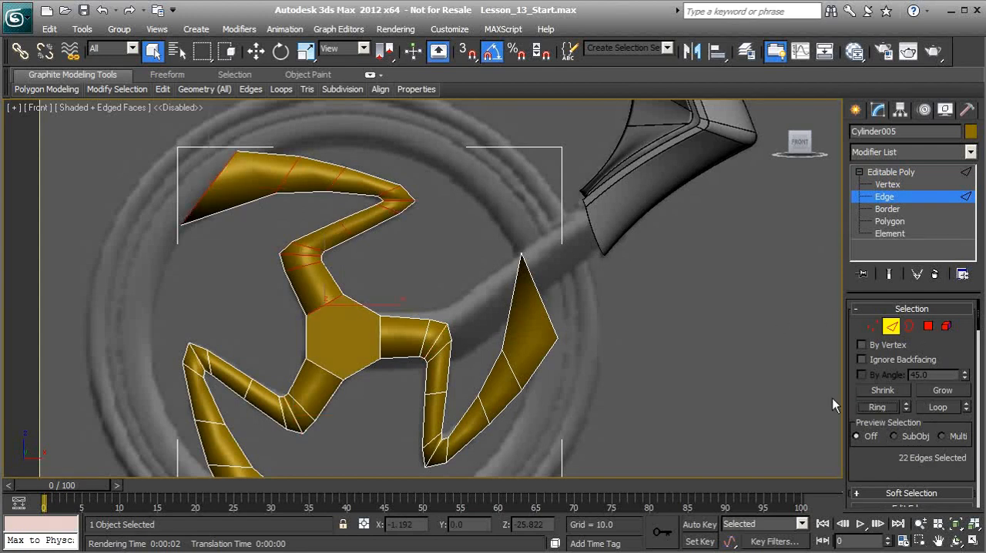
drag(879, 466, 879, 397)
scroll(879, 397, down, 4)
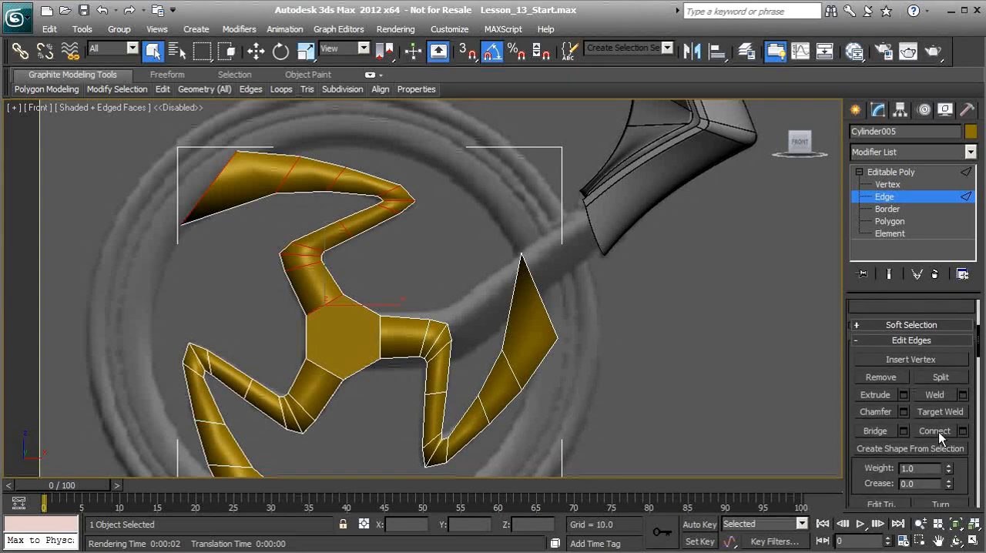
click(937, 431)
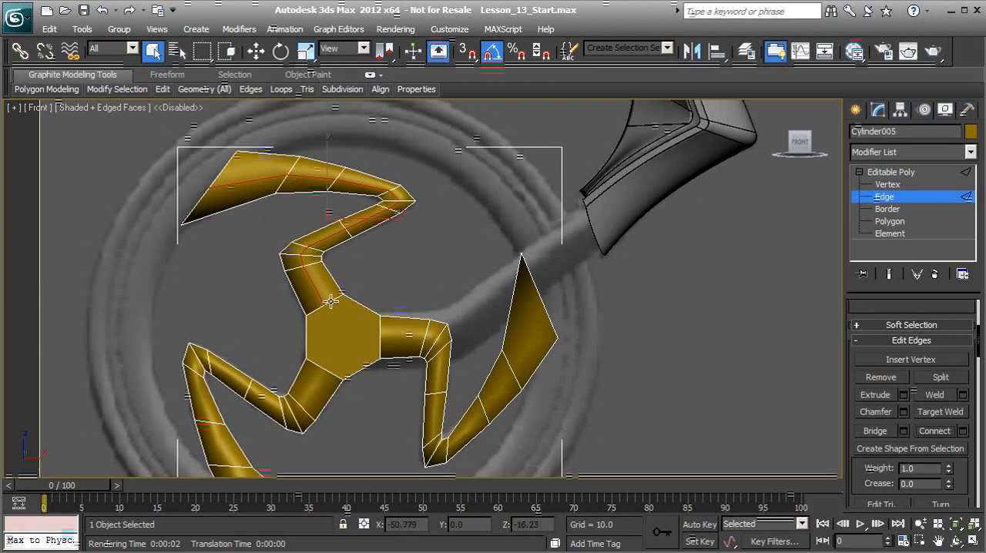
Select the edge ring across the lower-left arm and connect it with a lengthwise edge.
middle_drag(324, 342, 341, 285)
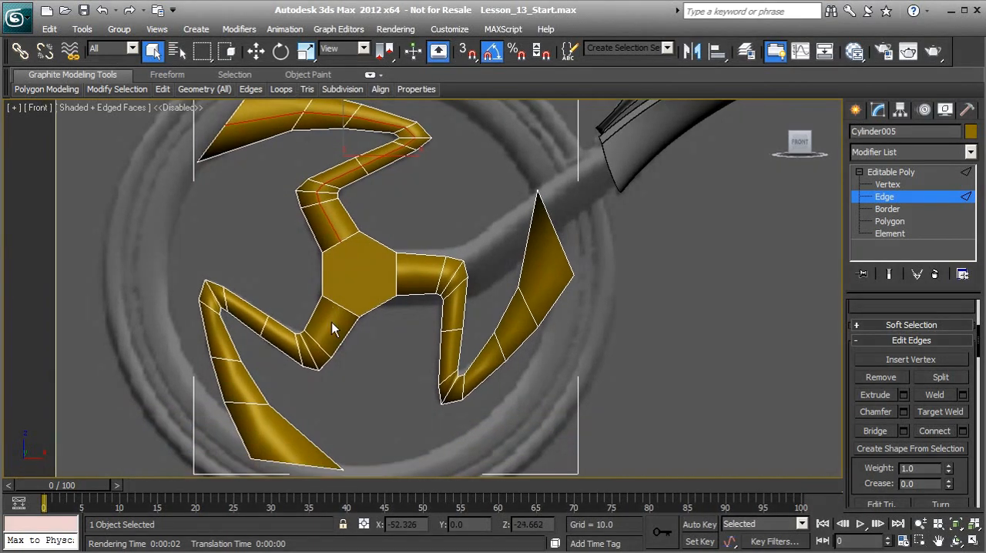
click(335, 309)
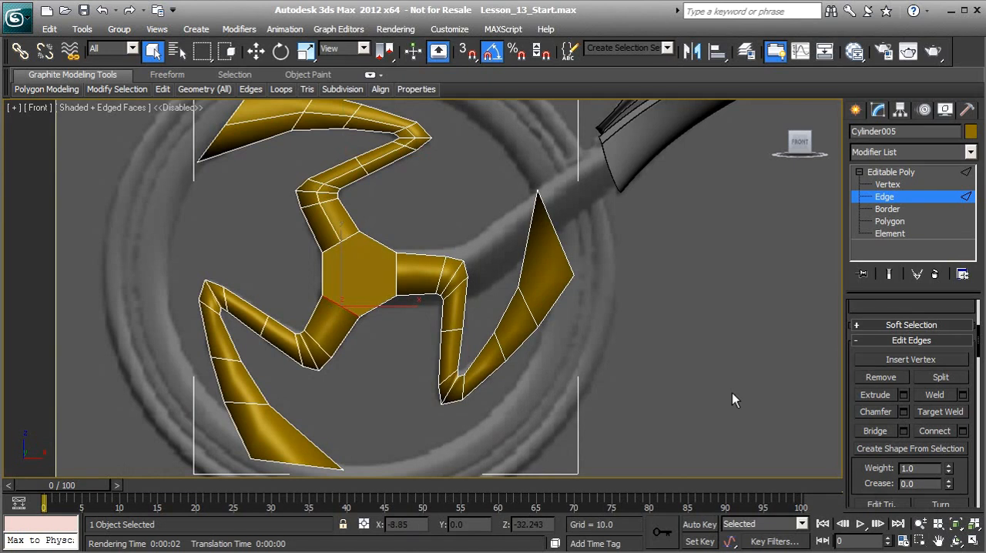
scroll(881, 312, up, 3)
click(876, 333)
drag(884, 416, 873, 287)
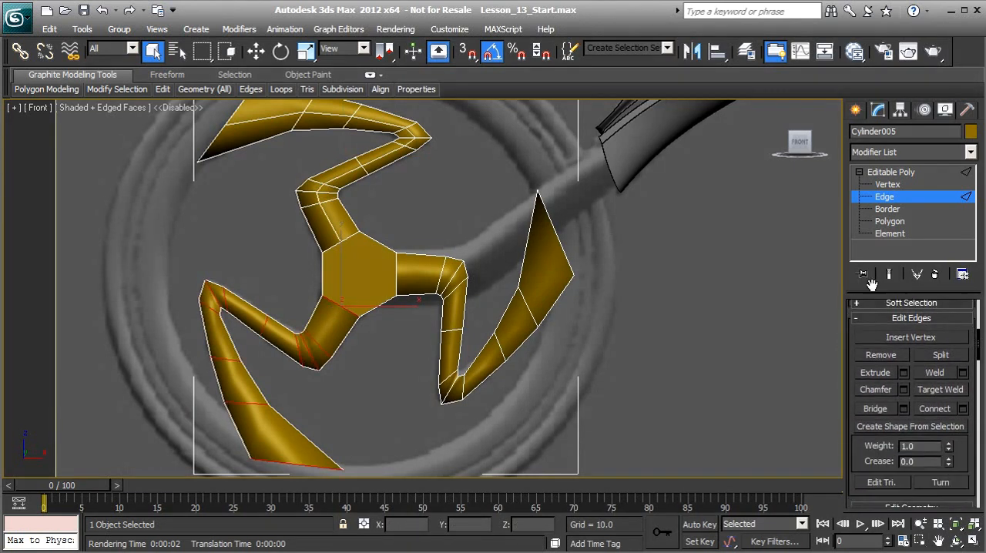
click(937, 410)
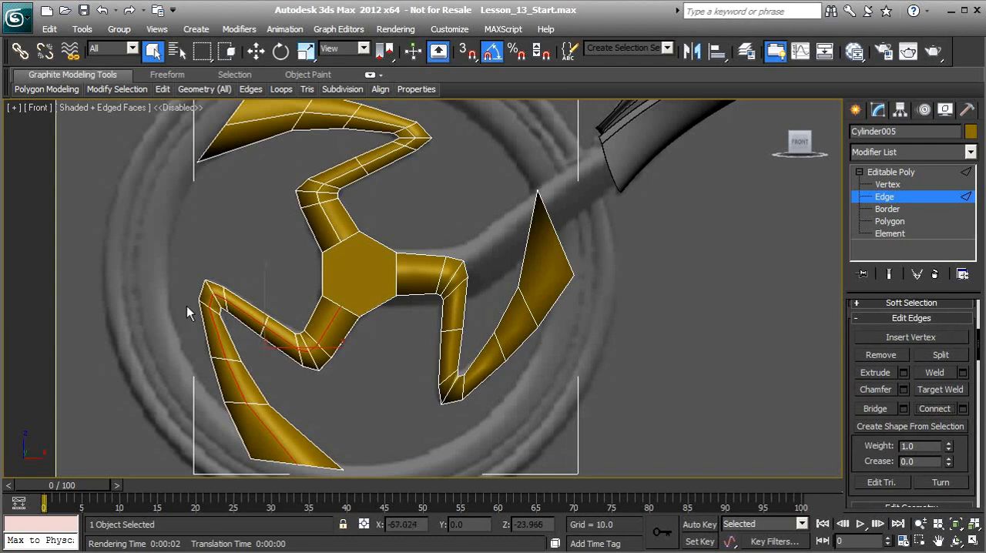
Select the edge ring across the right-hand arm, connect it with a lengthwise edge, and clear the edge selection.
click(398, 283)
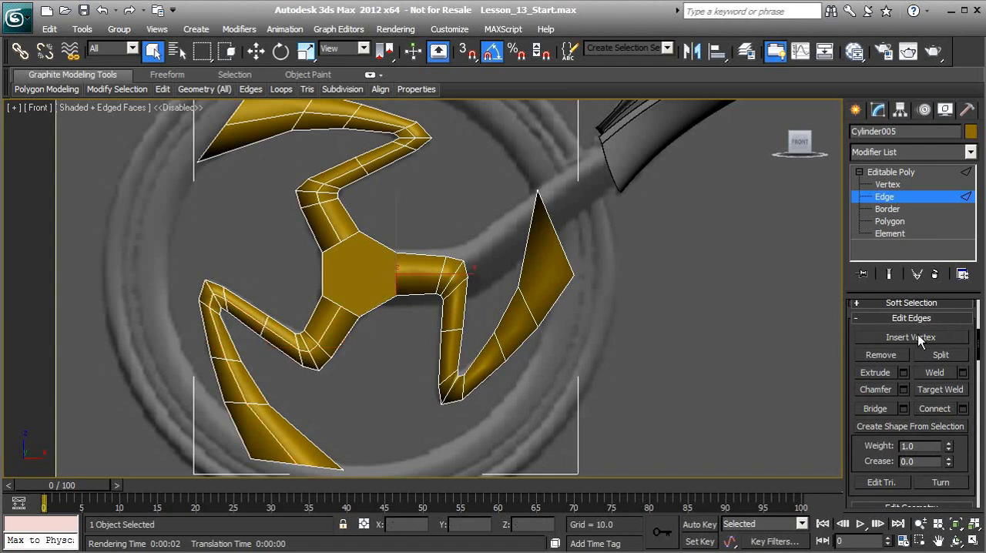
scroll(863, 327, up, 3)
click(878, 308)
scroll(879, 365, down, 3)
click(935, 406)
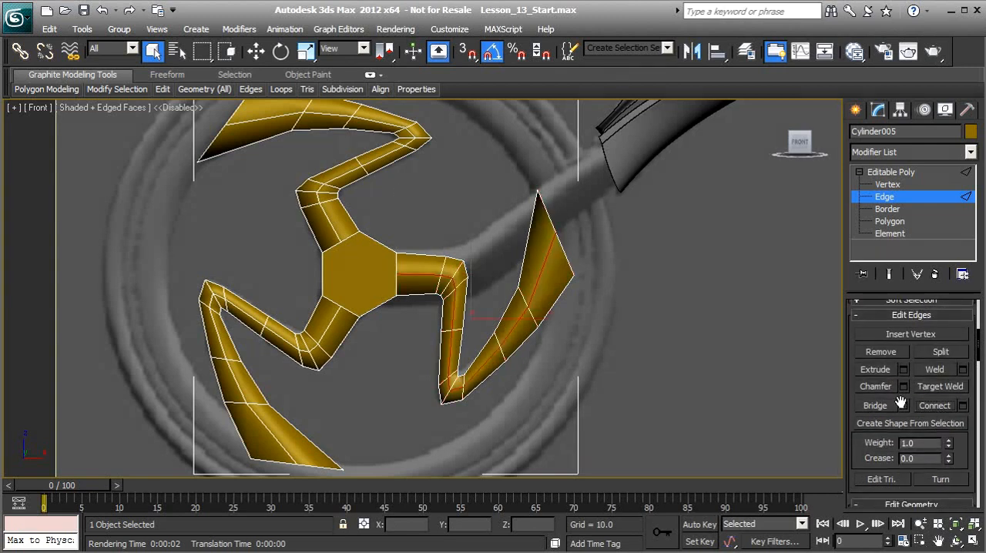
click(506, 277)
Switch the viewport from Front to Perspective to inspect the side faces of the central hub.
middle_drag(505, 278, 399, 311)
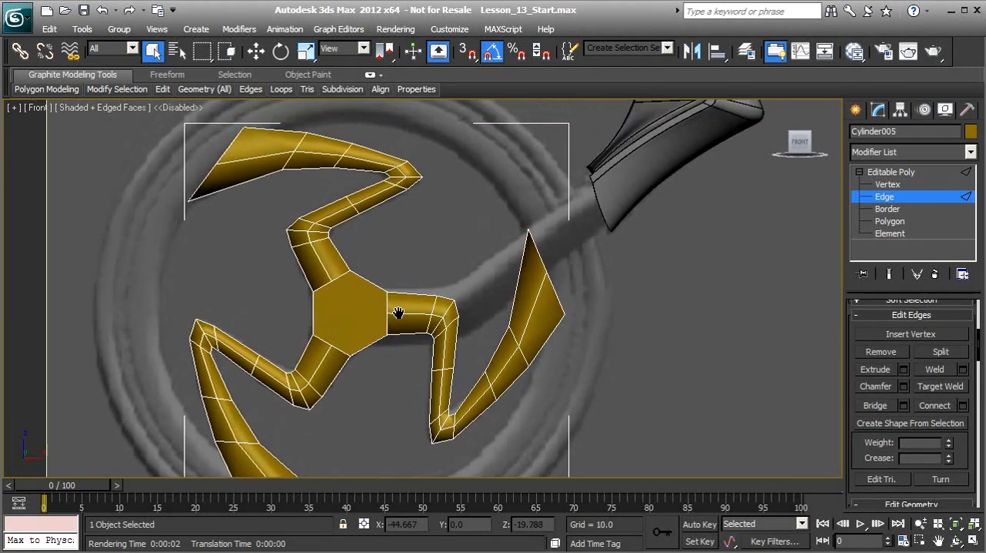
scroll(322, 318, down, 1)
middle_drag(322, 315, 318, 291)
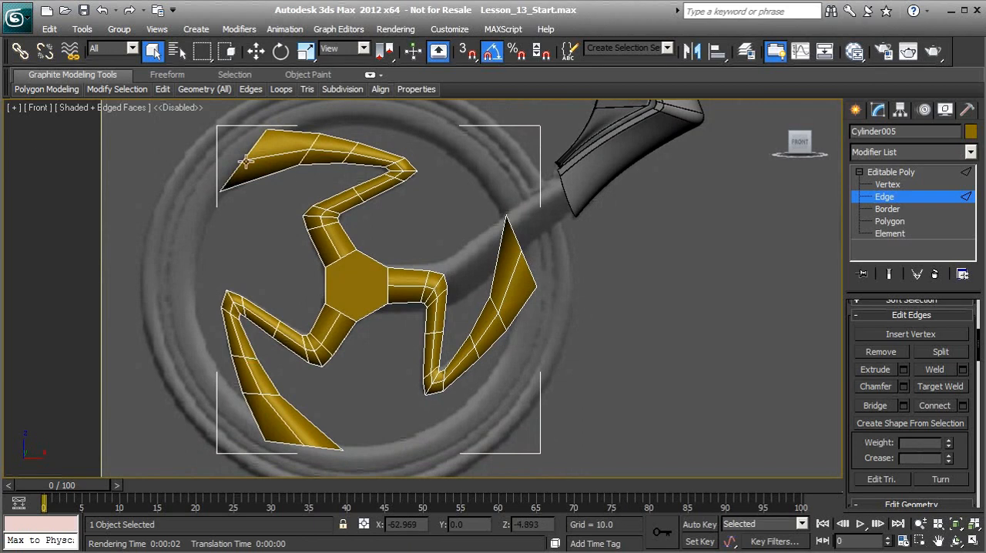
scroll(48, 163, up, 1)
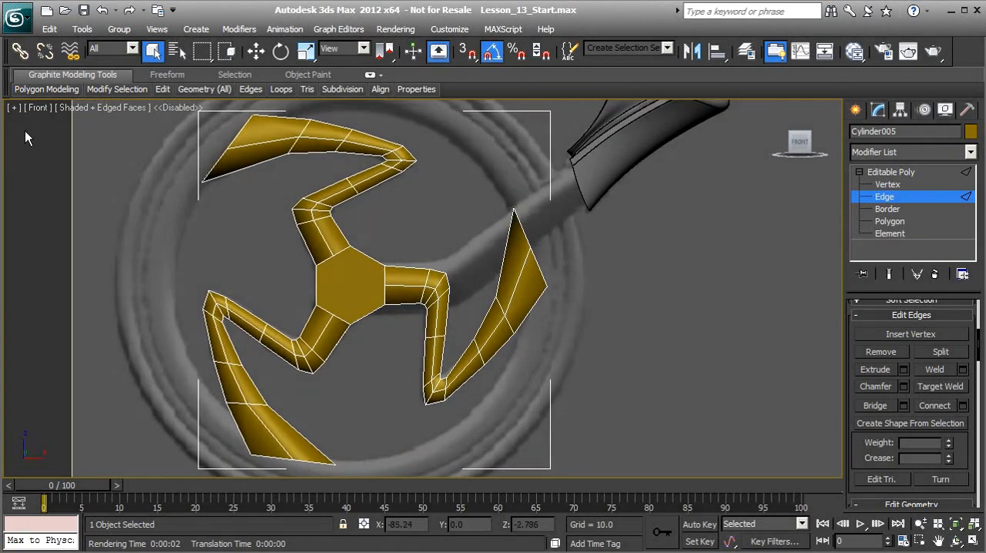
click(38, 108)
click(54, 157)
alt+middle_drag(95, 198, 439, 252)
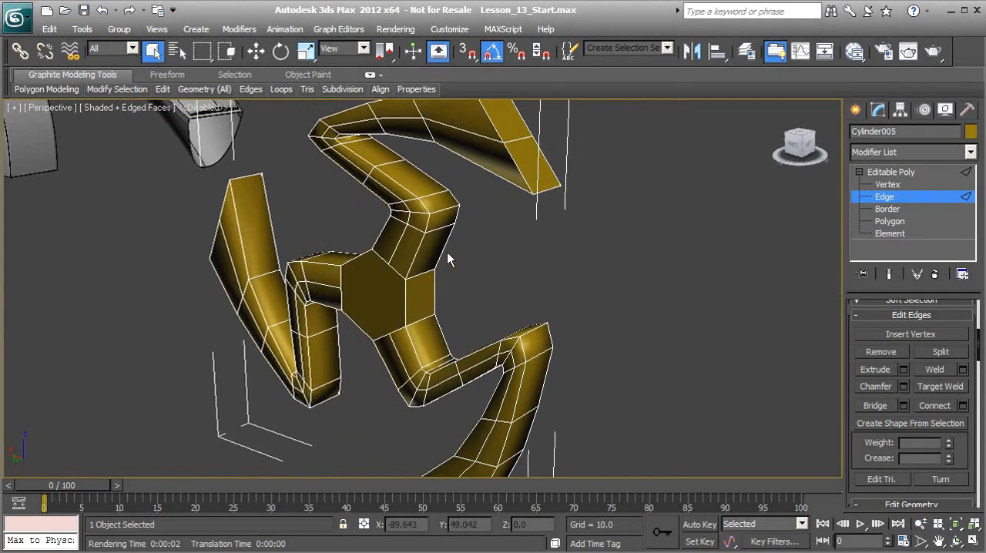
alt+middle_drag(422, 296, 371, 287)
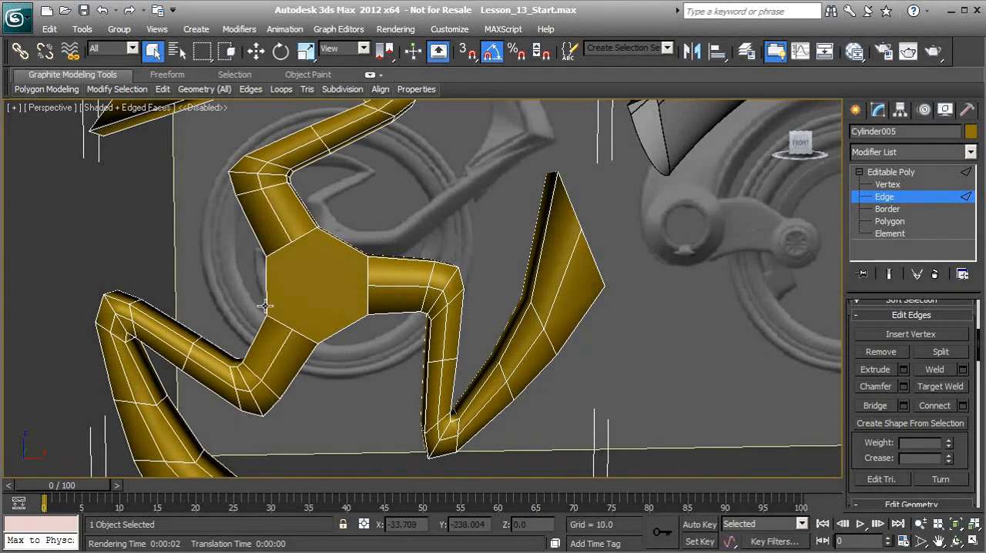
alt+middle_drag(370, 299, 348, 278)
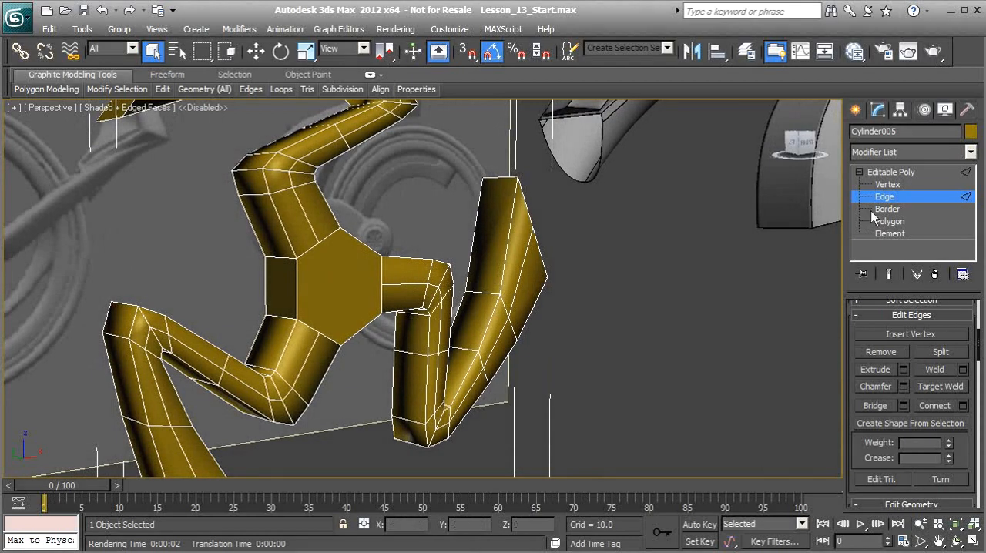
Connect the front and back edges of the hub's left side face, between the upper and lower-left arms.
click(263, 281)
ctrl+click(294, 284)
alt+middle_drag(305, 292, 283, 297)
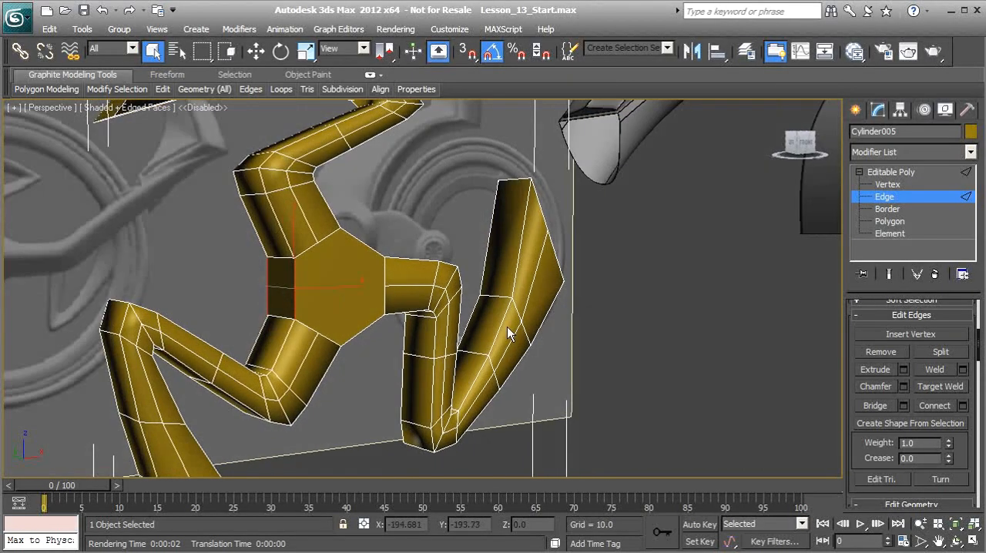
click(934, 405)
alt+middle_drag(427, 308, 329, 306)
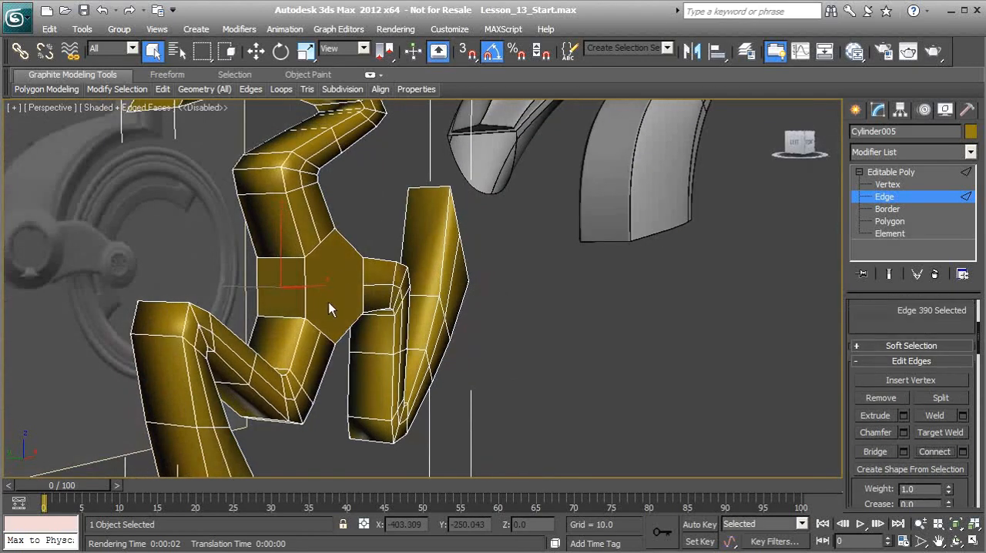
click(377, 226)
Connect the front and back edges of the hub's two remaining side faces, upper right and lower right.
alt+middle_drag(270, 299, 268, 289)
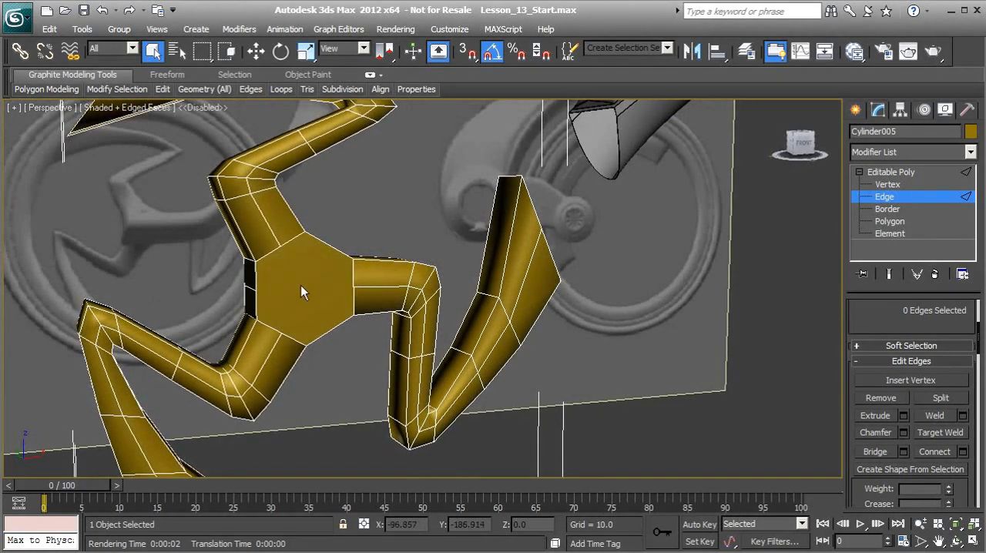
alt+middle_drag(324, 244, 323, 239)
click(323, 239)
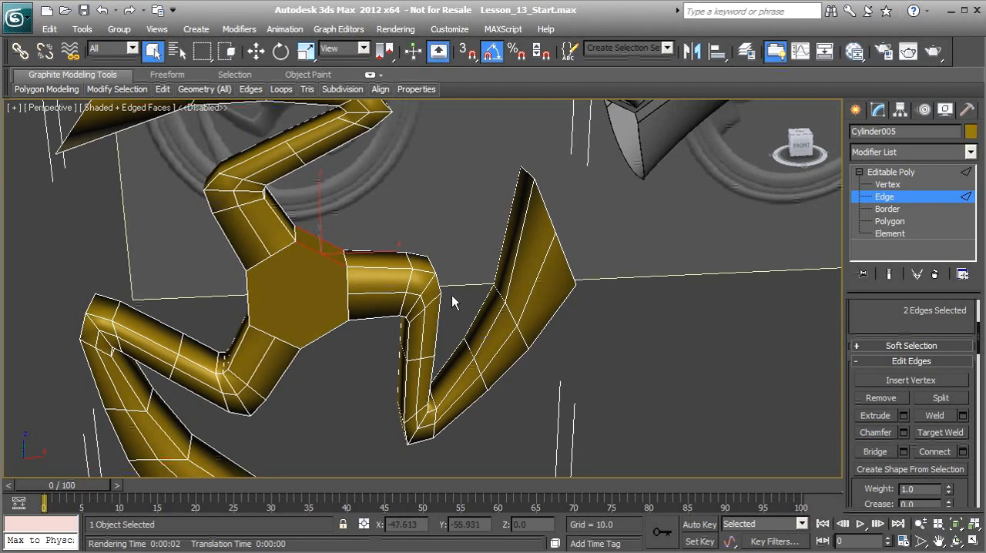
click(374, 316)
alt+middle_drag(373, 316, 315, 323)
click(318, 327)
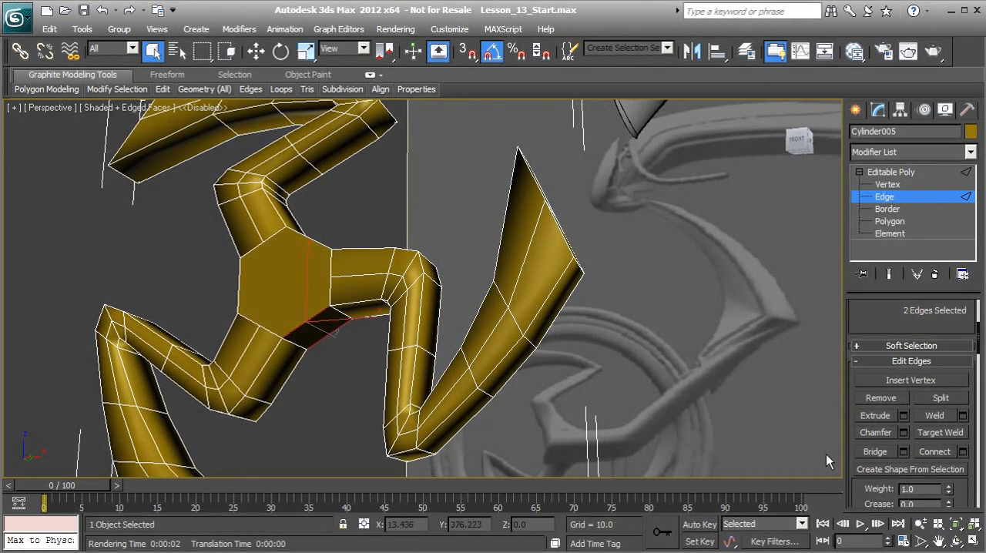
click(924, 451)
click(336, 376)
alt+middle_drag(297, 313, 278, 308)
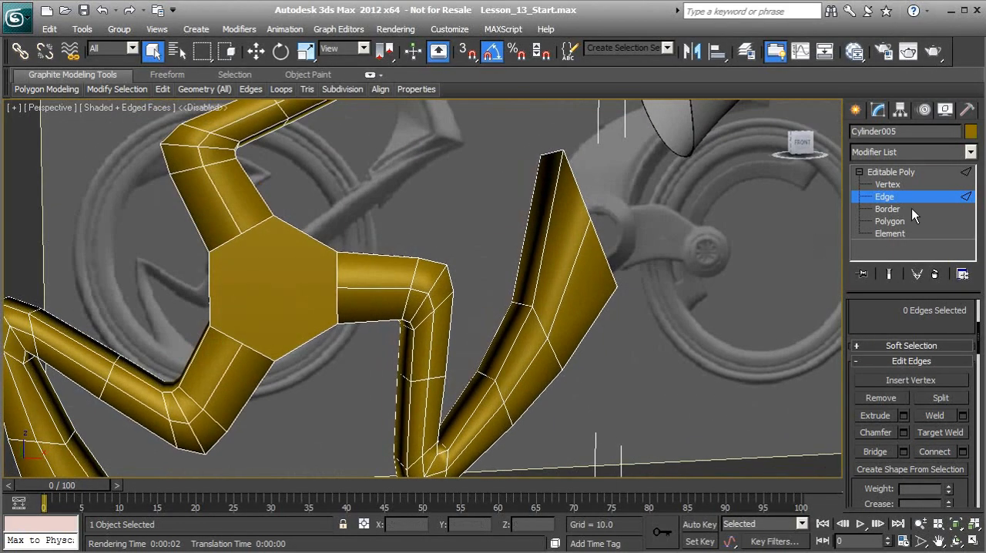
In vertex mode, cut across the hub's front face from the upper arm's middle vertex to the opposite lower-right midpoint.
click(896, 183)
alt+middle_drag(339, 285, 310, 225)
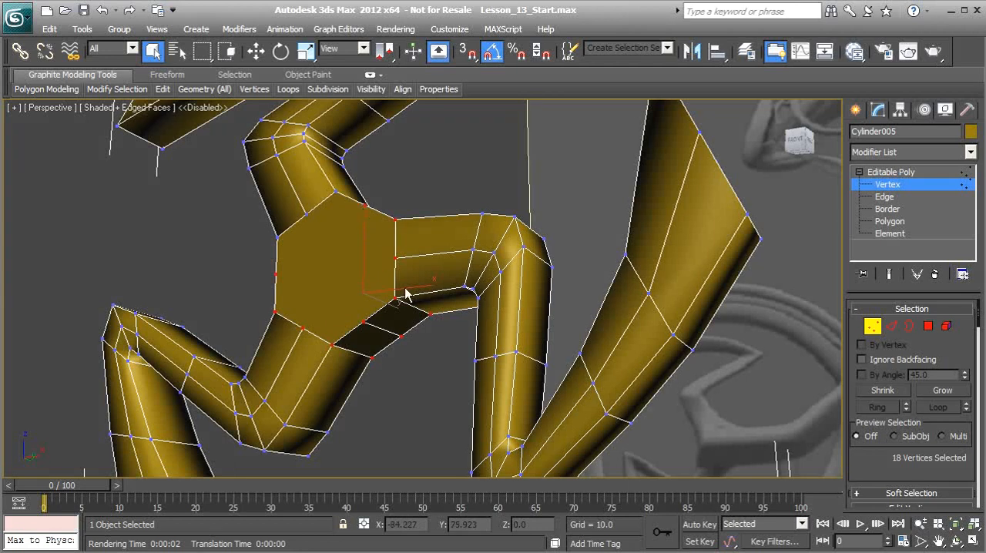
alt+middle_drag(261, 273, 343, 268)
right_click(343, 268)
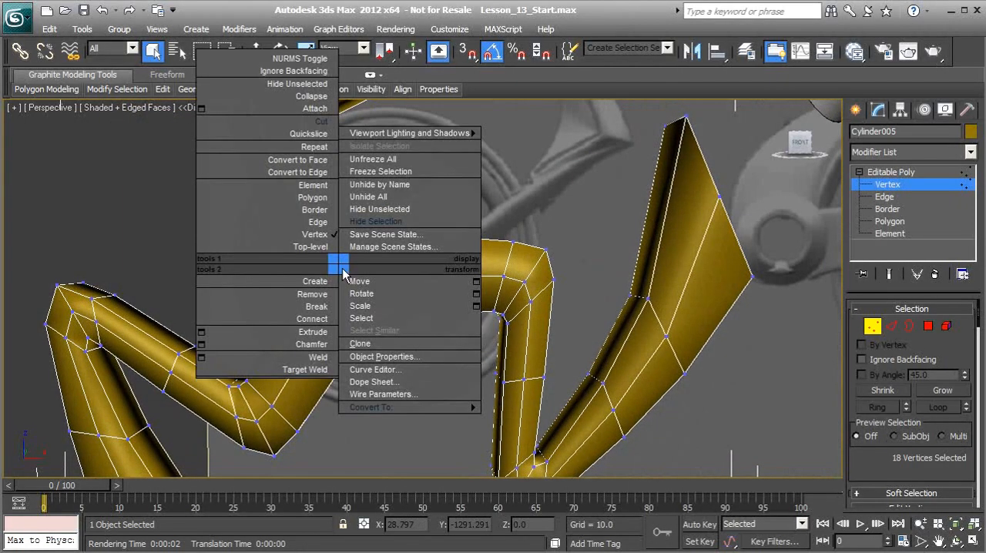
click(324, 125)
alt+middle_drag(331, 243, 330, 242)
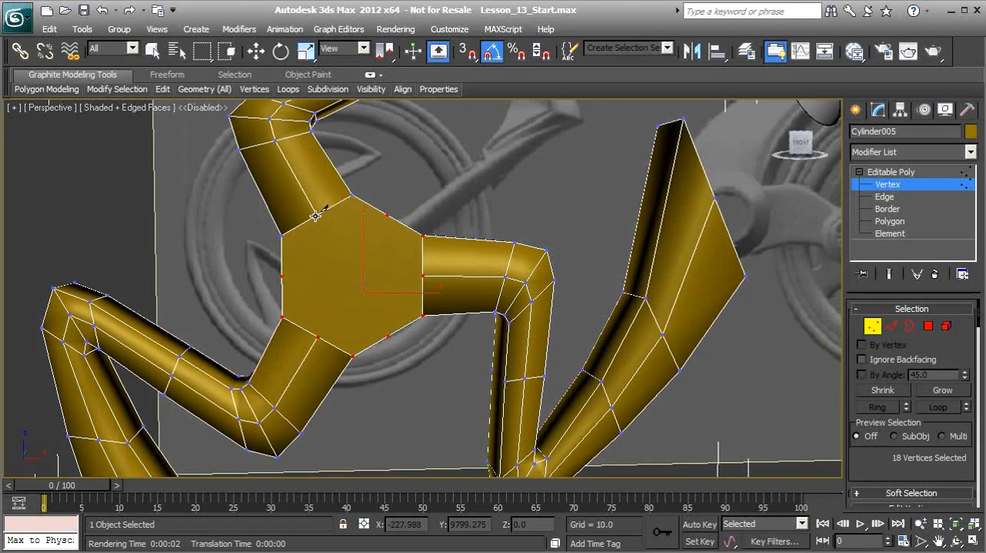
click(316, 215)
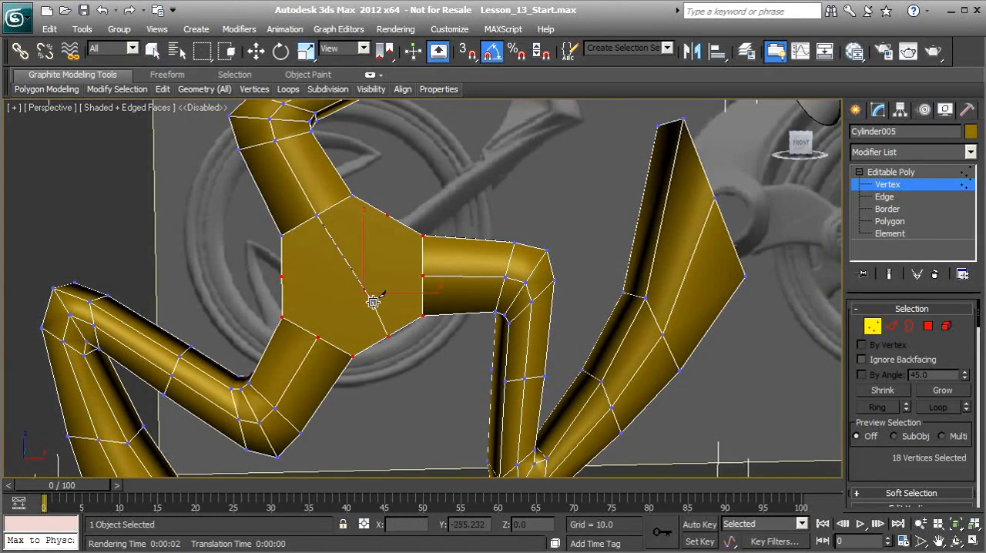
click(388, 337)
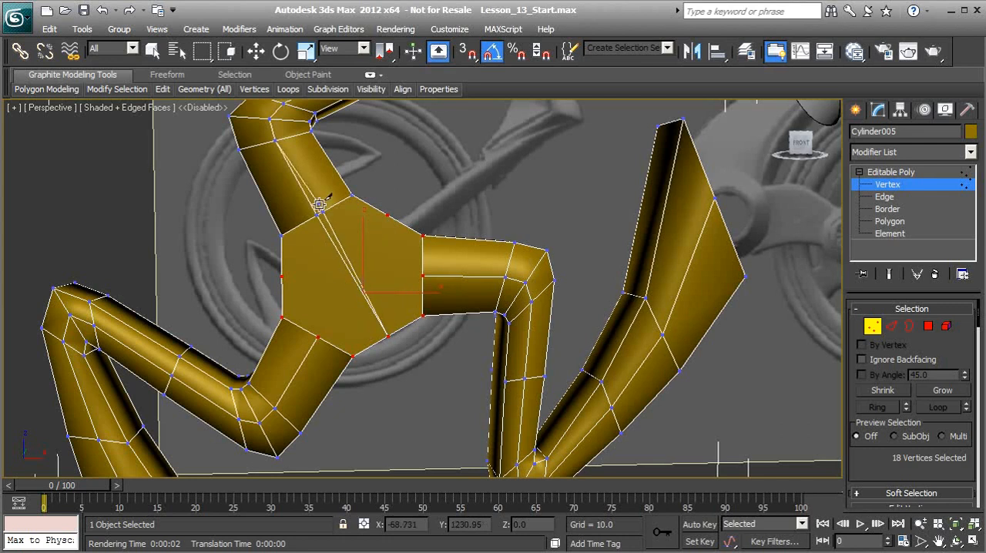
Cut the hub's front face from the lower-left arm's middle vertex through the centre to the upper-right midpoint.
click(387, 214)
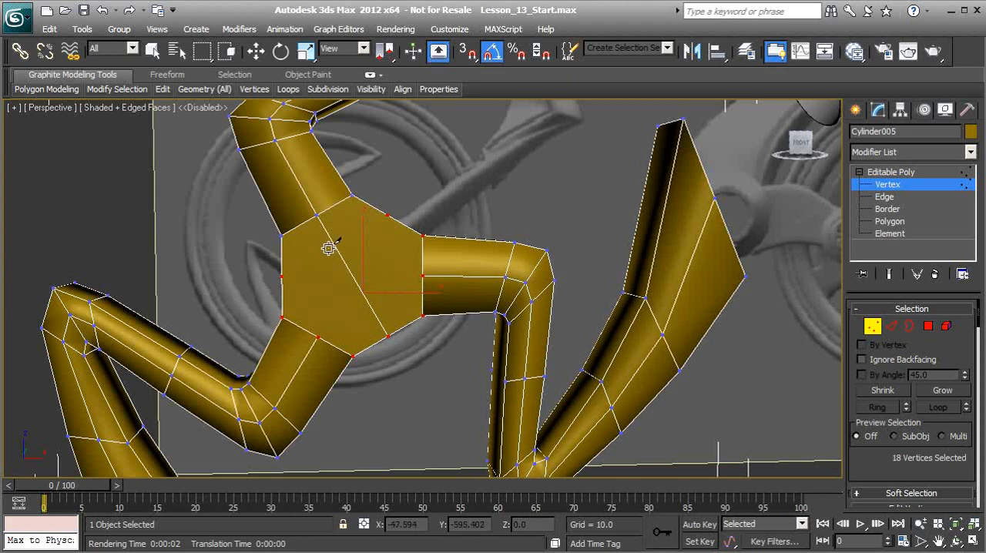
click(316, 338)
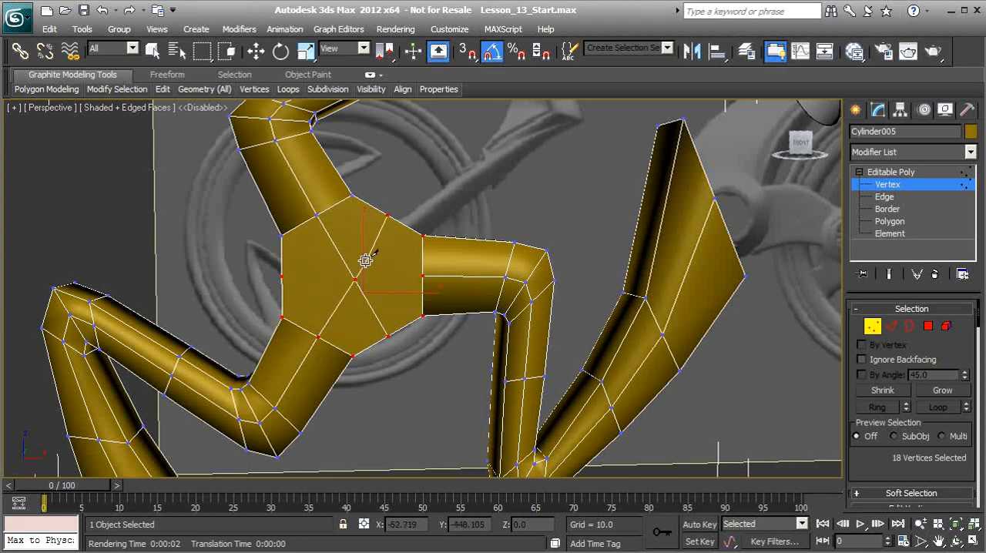
click(386, 214)
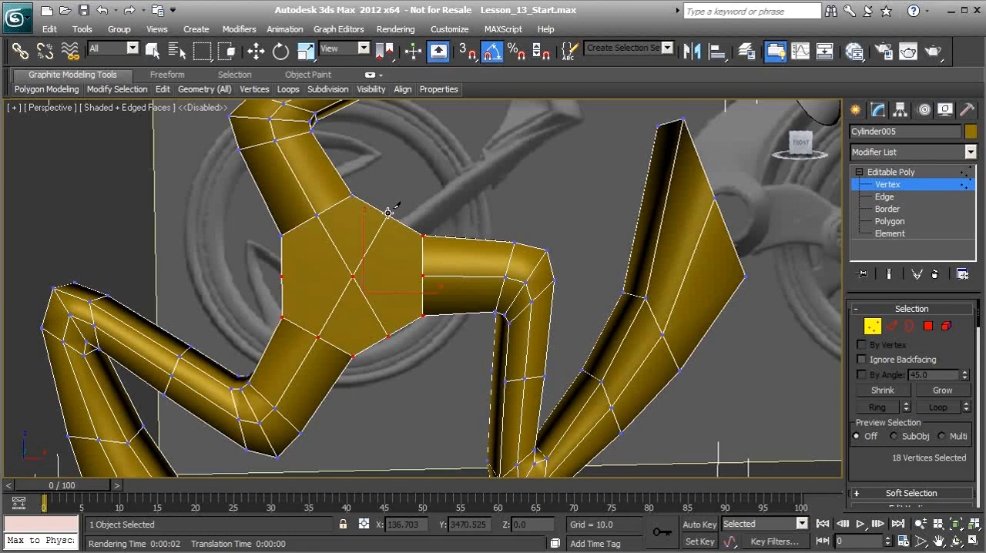
right_click(353, 230)
Cut the hub's front face horizontally from the right arm's middle vertex through the centre to the left midpoint.
alt+middle_drag(327, 305, 353, 304)
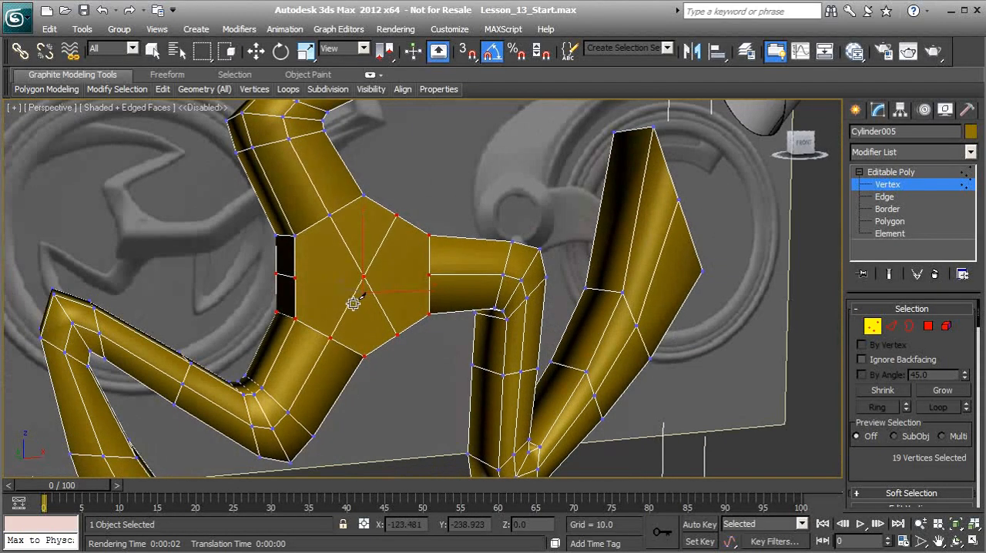
click(429, 275)
click(363, 277)
click(294, 278)
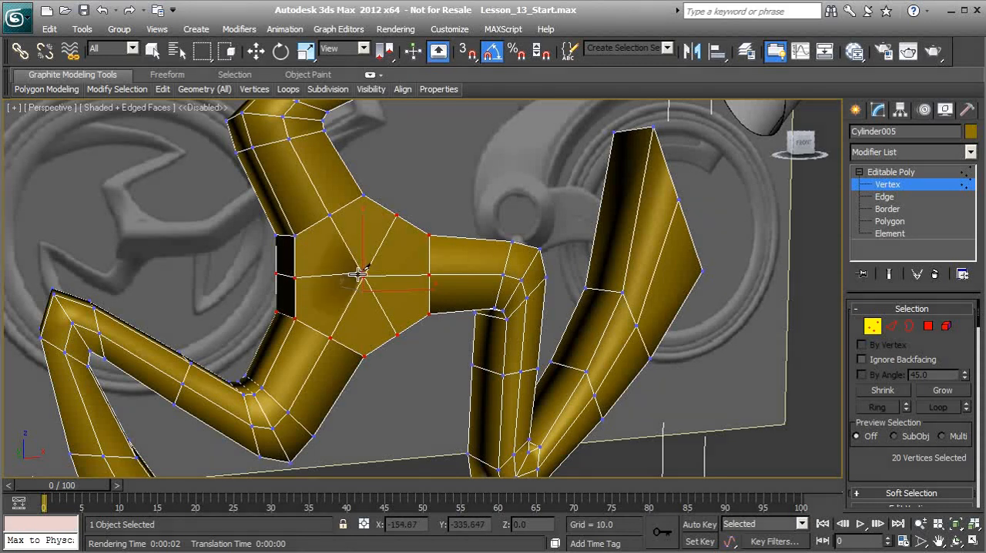
Cut both diagonals across the hub's back face, from the upper and lower arms' middle vertices through the centre to the opposite midpoints.
alt+middle_drag(324, 284, 408, 297)
click(414, 335)
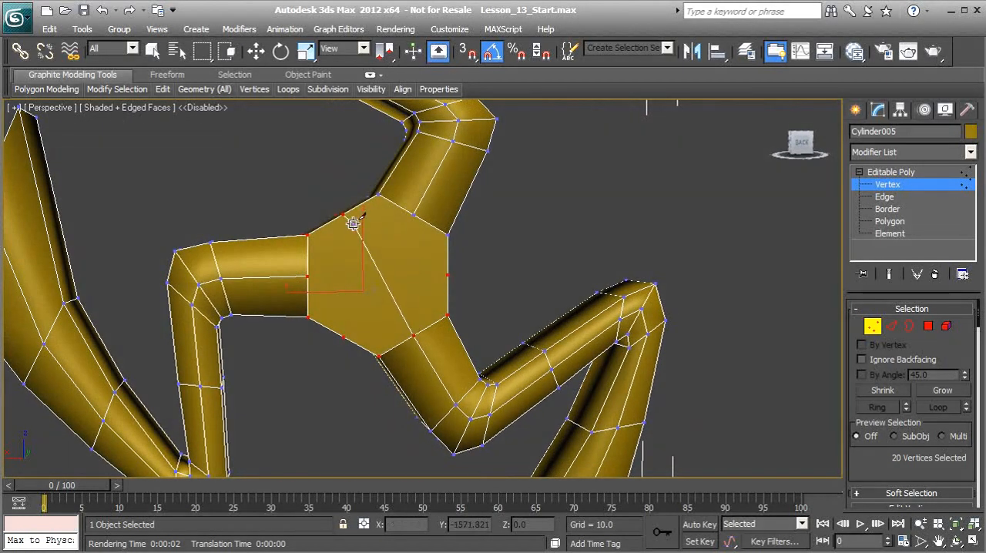
click(344, 213)
click(415, 213)
click(344, 336)
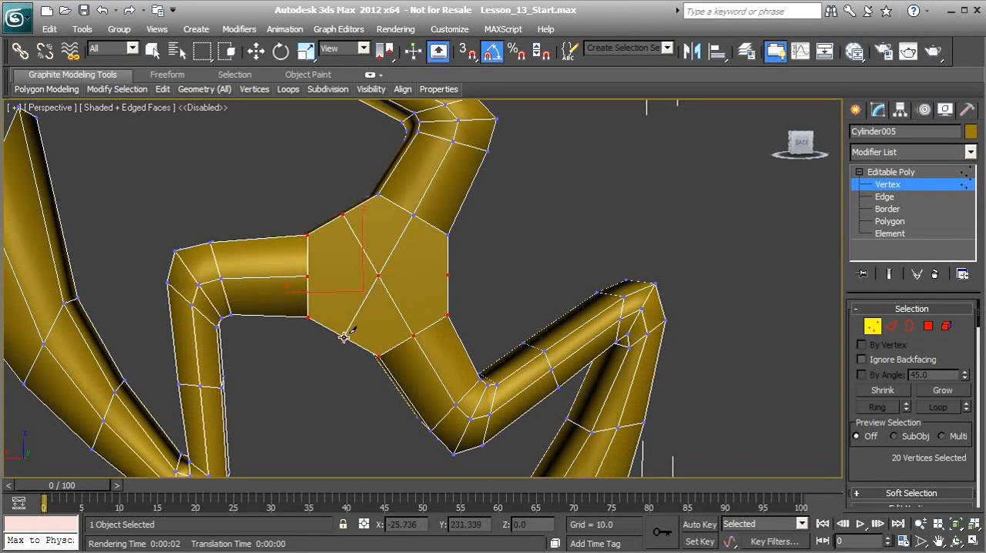
click(344, 337)
right_click(362, 301)
Cut the hub's back face horizontally from the side arm's middle vertex through the centre to the opposite midpoint, and leave the Cut tool.
click(308, 276)
click(379, 277)
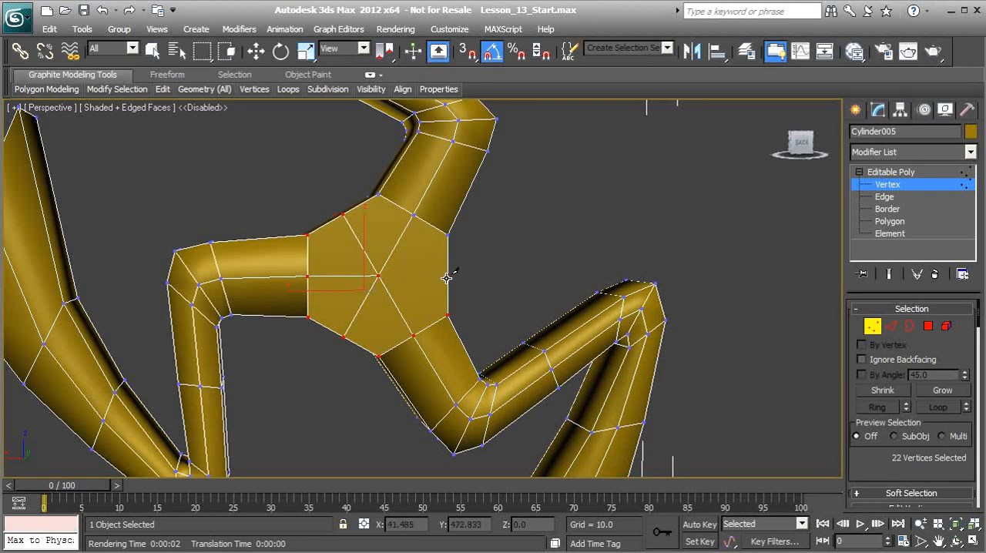
click(448, 275)
alt+middle_drag(407, 275, 355, 299)
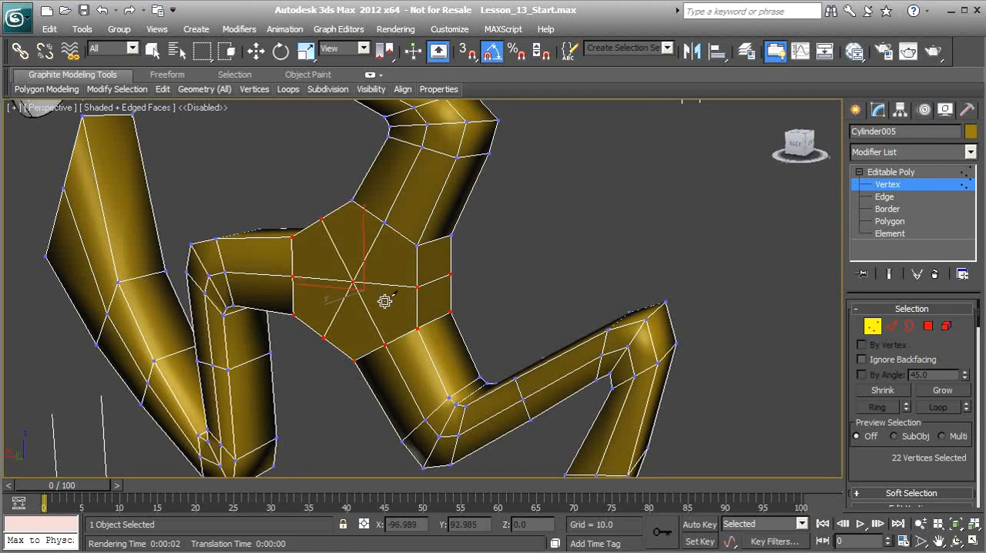
key(q)
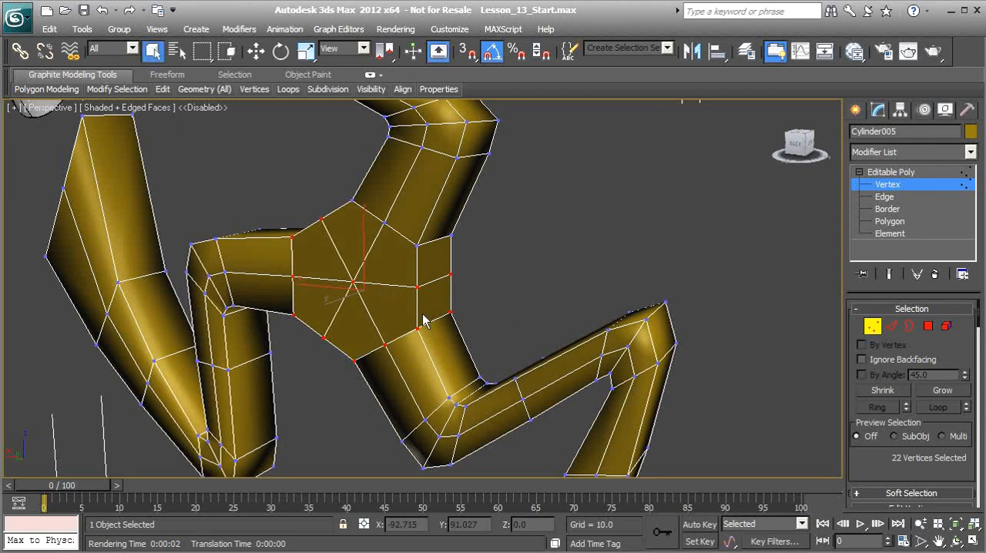
Select the overlapping vertices at the centre of the hub's back face and weld them together.
click(366, 305)
click(351, 283)
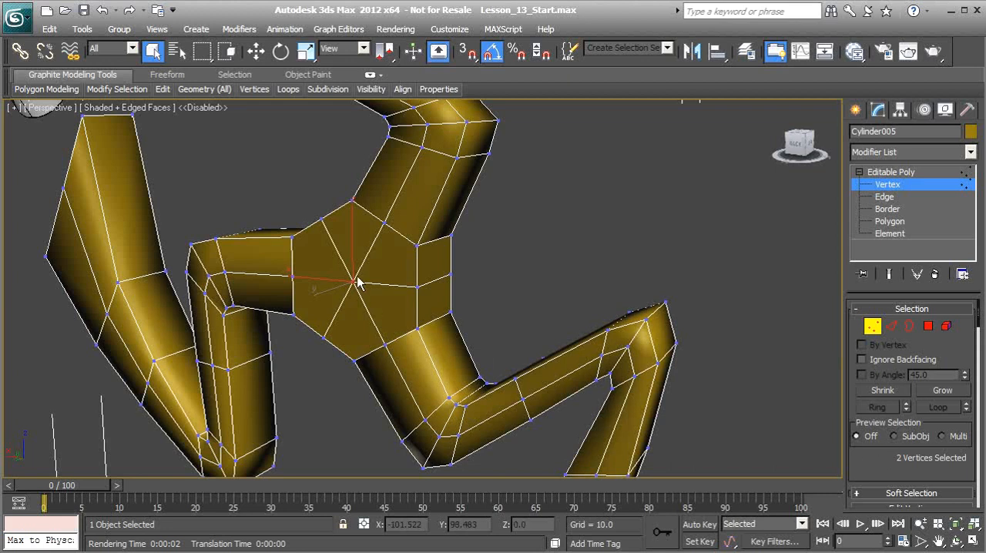
drag(882, 462, 880, 330)
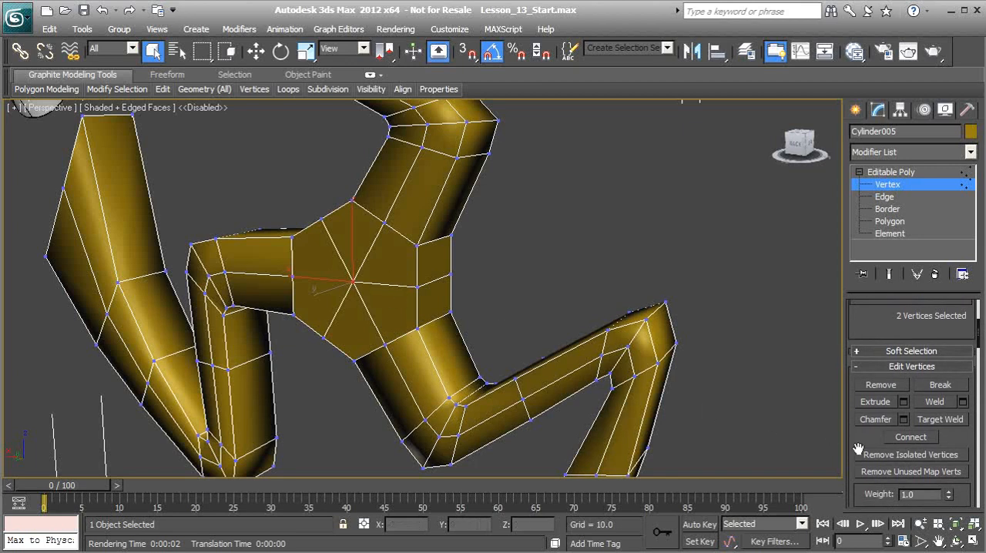
click(945, 403)
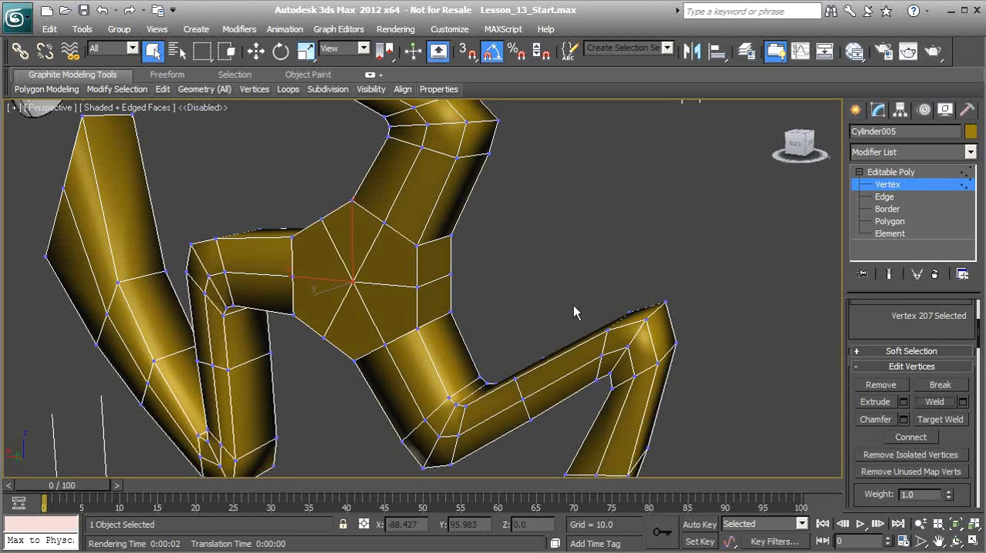
Select the overlapping centre vertices on the hub's front face and weld them into one.
alt+middle_drag(581, 308, 501, 322)
alt+middle_drag(407, 309, 392, 307)
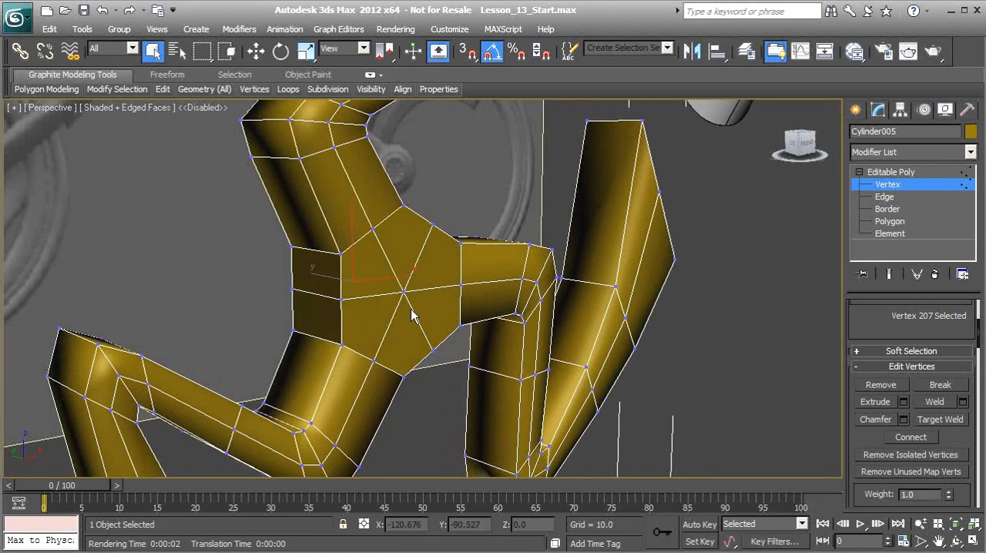
drag(387, 282, 426, 306)
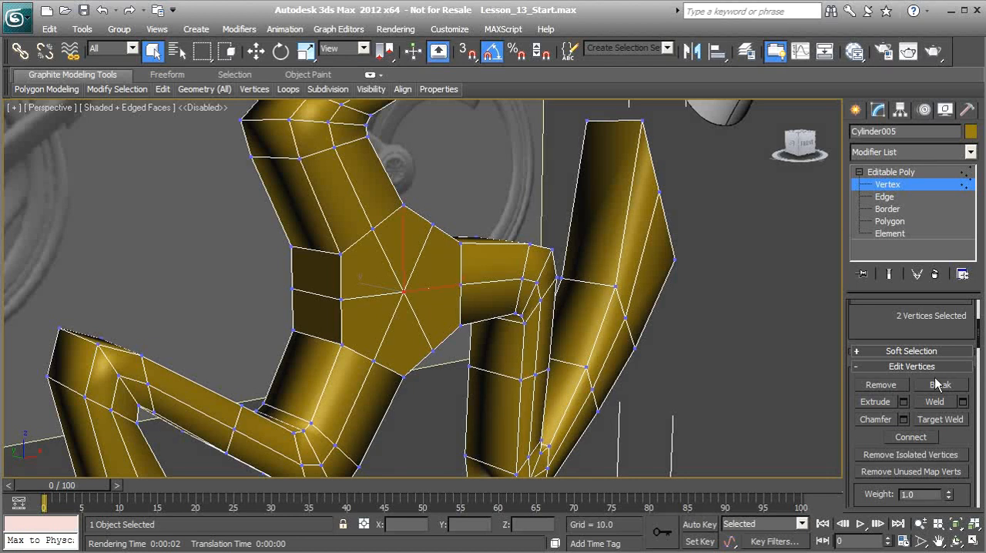
click(936, 402)
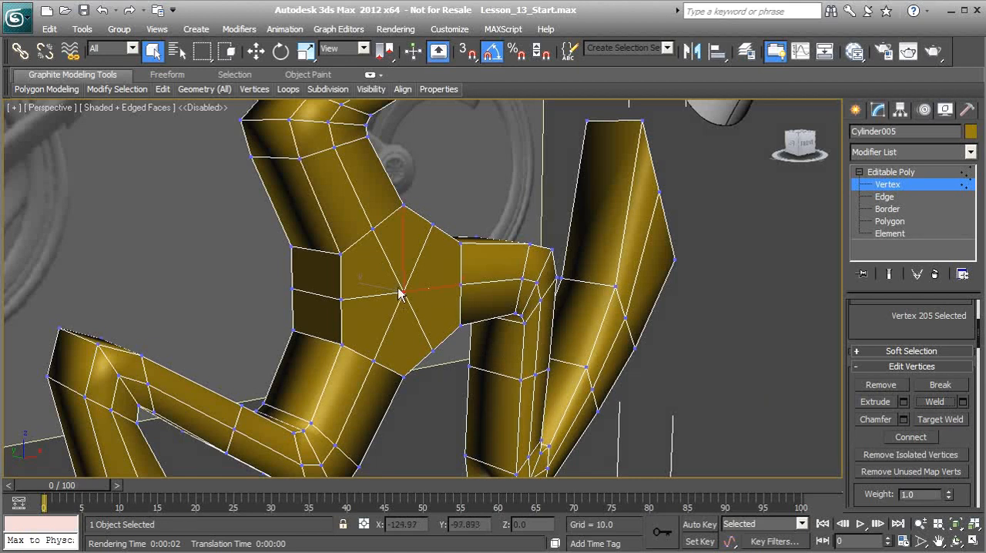
Select the six midpoint vertices around the hub's rim on both the front and back faces.
alt+middle_drag(398, 276, 373, 262)
right_click(384, 258)
alt+middle_drag(172, 261, 299, 271)
ctrl+click(329, 292)
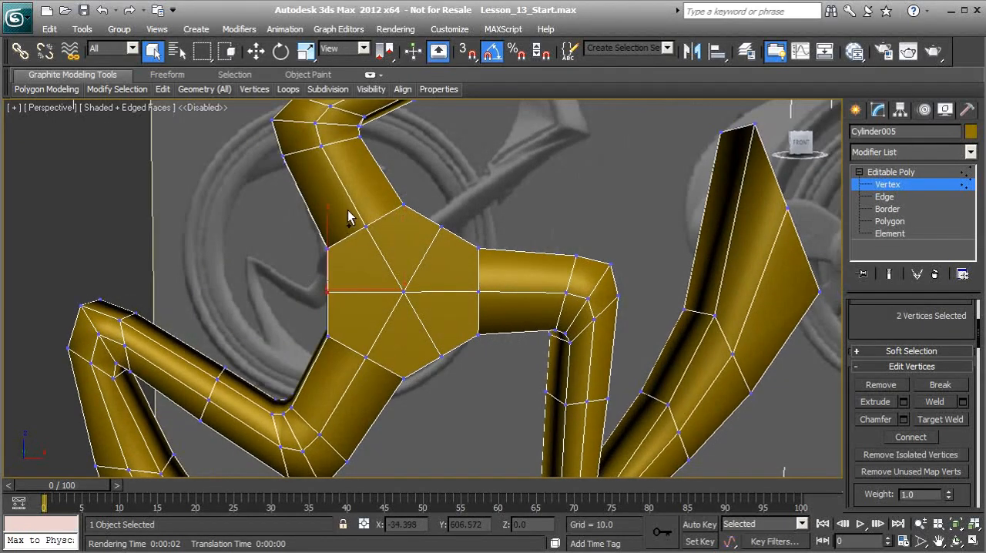
ctrl+click(366, 226)
ctrl+click(440, 226)
ctrl+click(478, 291)
ctrl+drag(424, 340, 462, 375)
alt+middle_drag(451, 361, 362, 349)
ctrl+drag(362, 340, 387, 374)
alt+middle_drag(370, 363, 300, 123)
Scale the selected rim midpoints outward in the wheel's plane until the hub's outline is nearly circular.
click(305, 52)
mouse_move(396, 234)
alt+middle_down()
mouse_move(393, 258)
mouse_move(396, 248)
alt+middle_up()
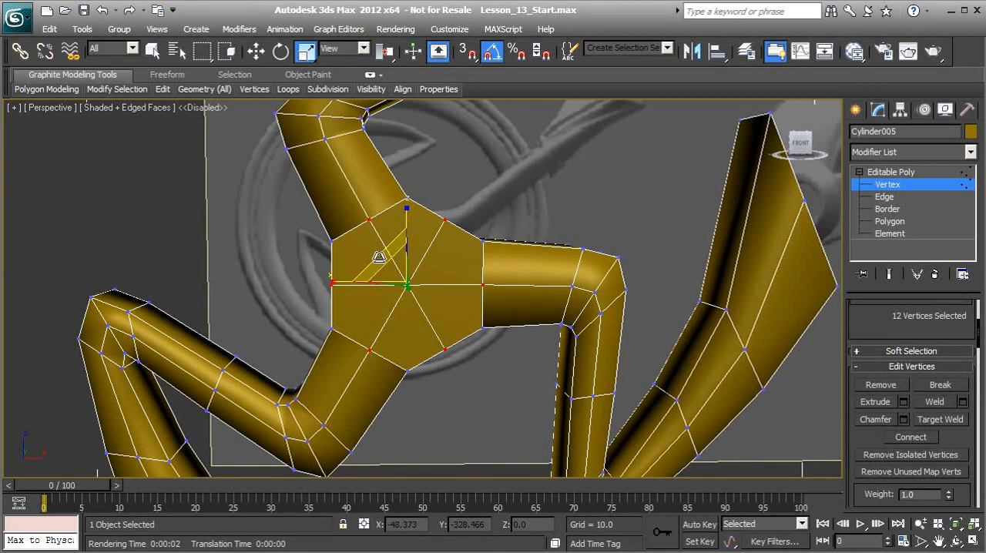
drag(380, 257, 371, 247)
alt+middle_drag(371, 247, 389, 208)
In edge mode, select all the edges that run across the thickness of the three arms and the hub.
alt+middle_drag(363, 300, 412, 299)
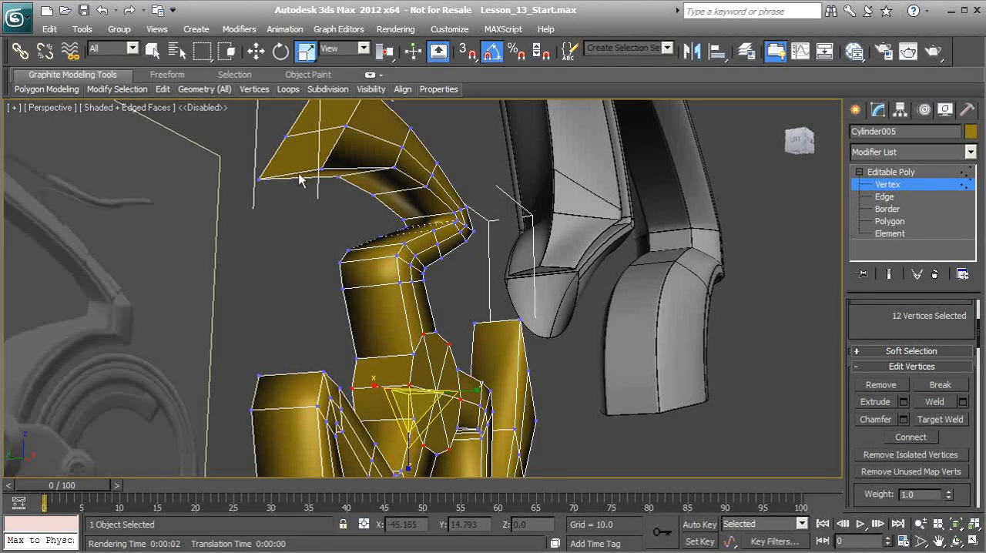
alt+middle_drag(395, 194, 249, 202)
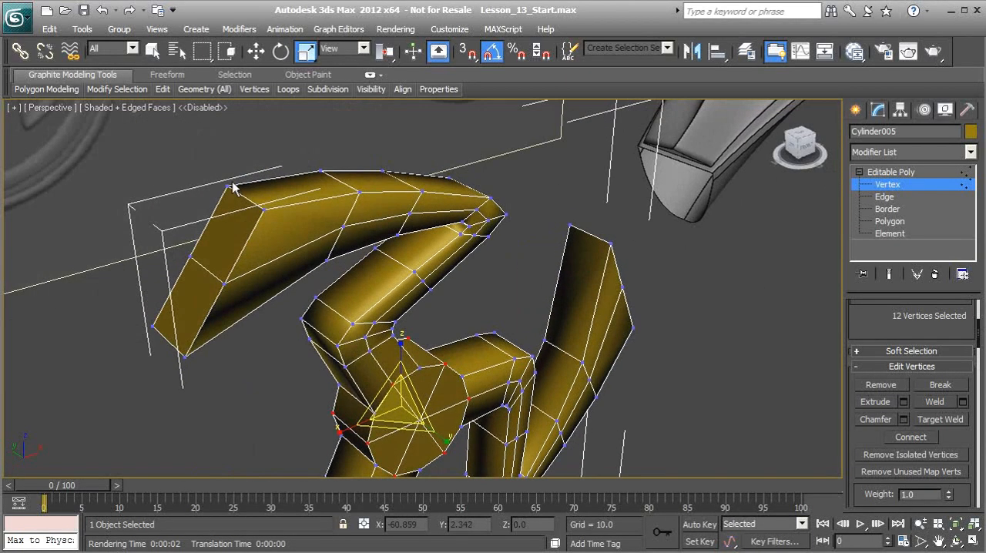
alt+middle_drag(536, 263, 323, 283)
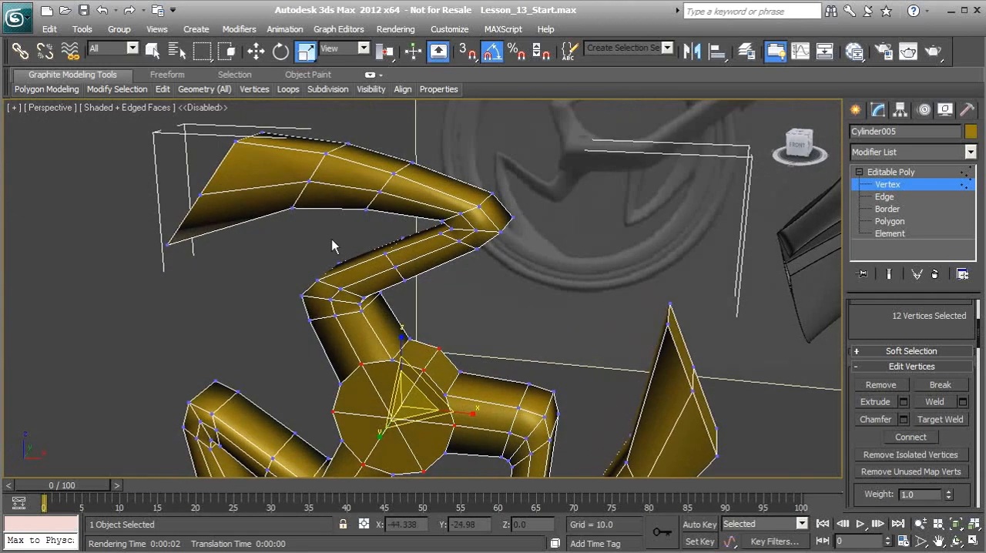
alt+middle_drag(327, 171, 271, 163)
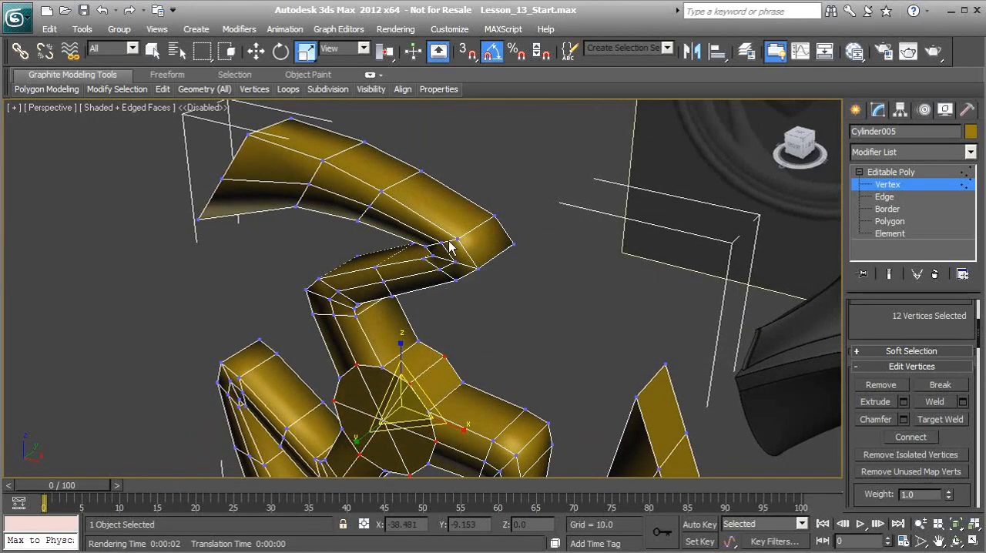
alt+middle_drag(359, 319, 303, 257)
alt+middle_drag(373, 249, 653, 306)
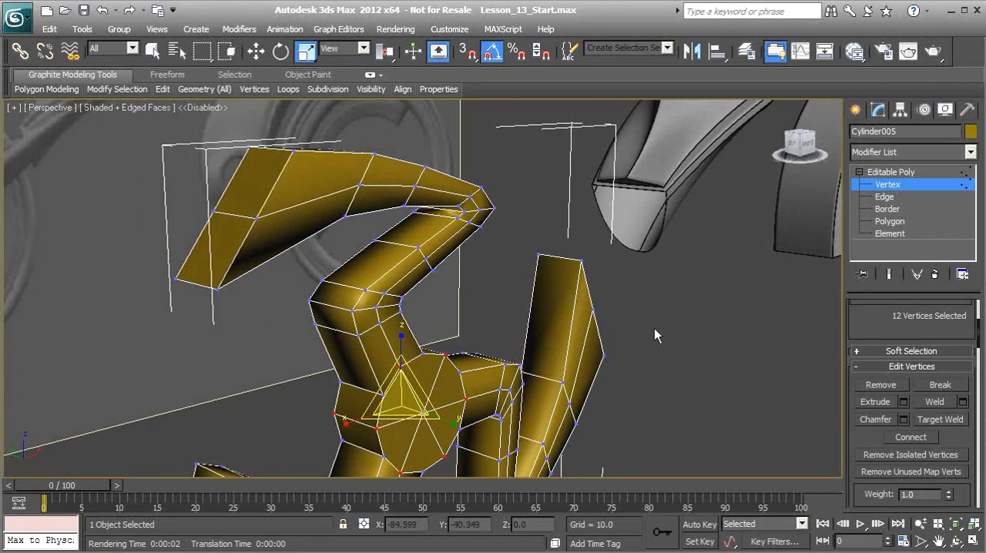
click(884, 197)
alt+middle_drag(326, 232, 327, 237)
click(303, 205)
alt+middle_drag(303, 205, 400, 251)
click(877, 407)
alt+middle_drag(523, 343, 356, 297)
alt+middle_drag(588, 266, 417, 352)
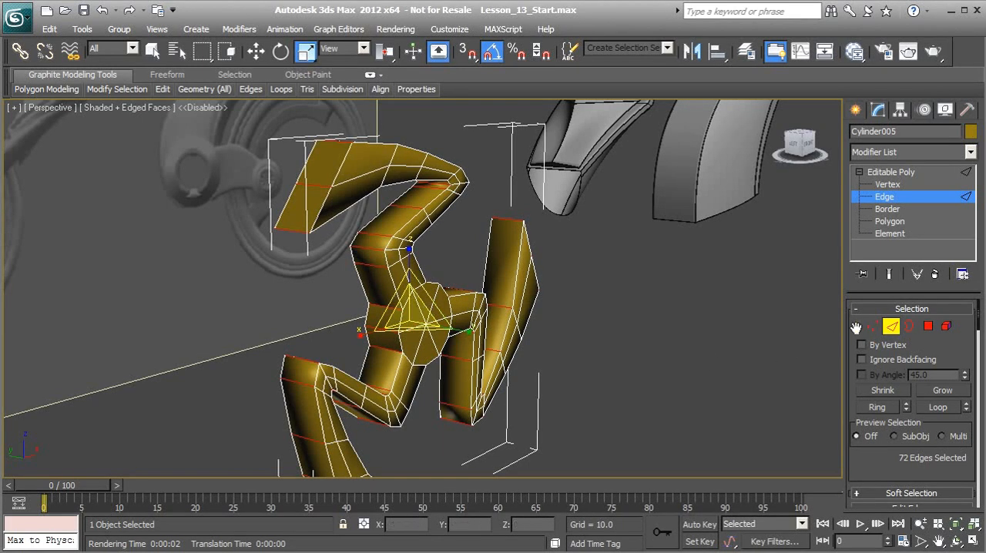
Convert the edge selection to vertices and deselect the middle vertices at the tips of the arms.
ctrl+click(872, 326)
middle_drag(346, 251, 376, 280)
scroll(372, 259, up, 3)
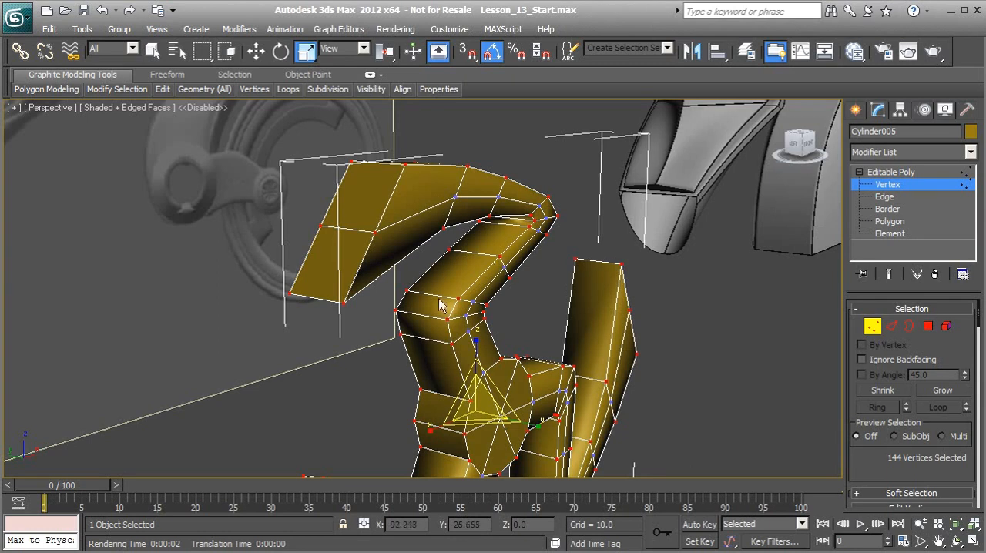
mouse_move(395, 310)
alt+middle_down()
mouse_move(377, 299)
mouse_move(390, 295)
alt+middle_up()
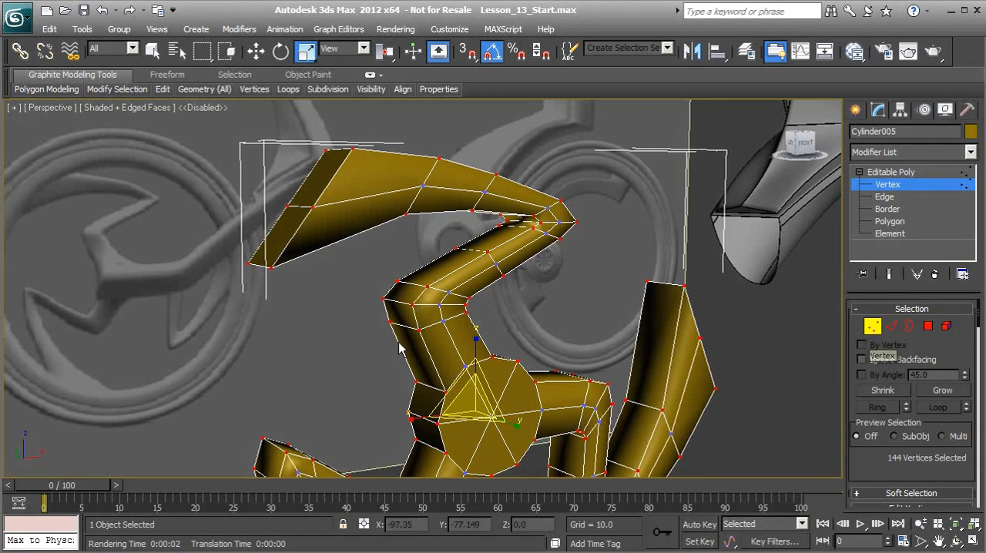
alt+middle_drag(325, 239, 311, 236)
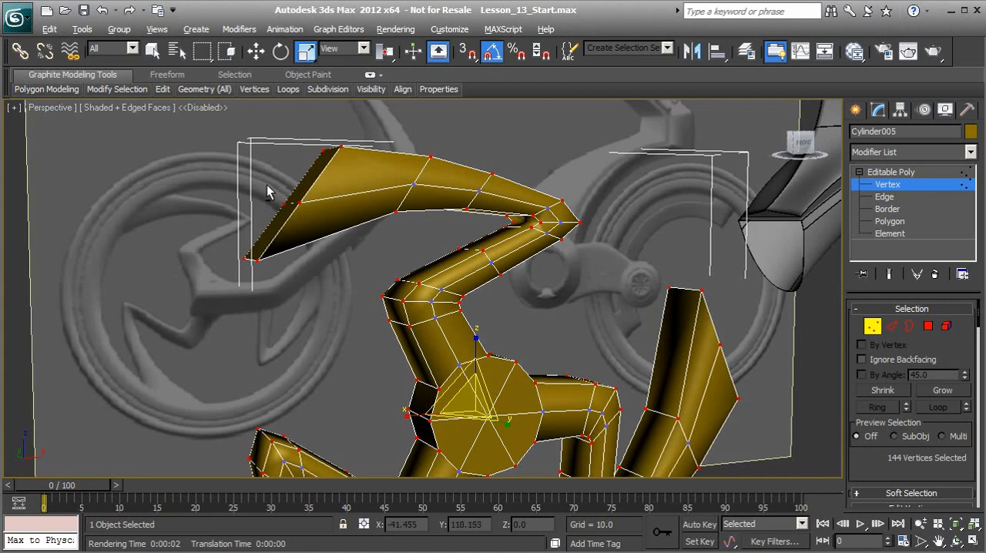
alt+click(296, 204)
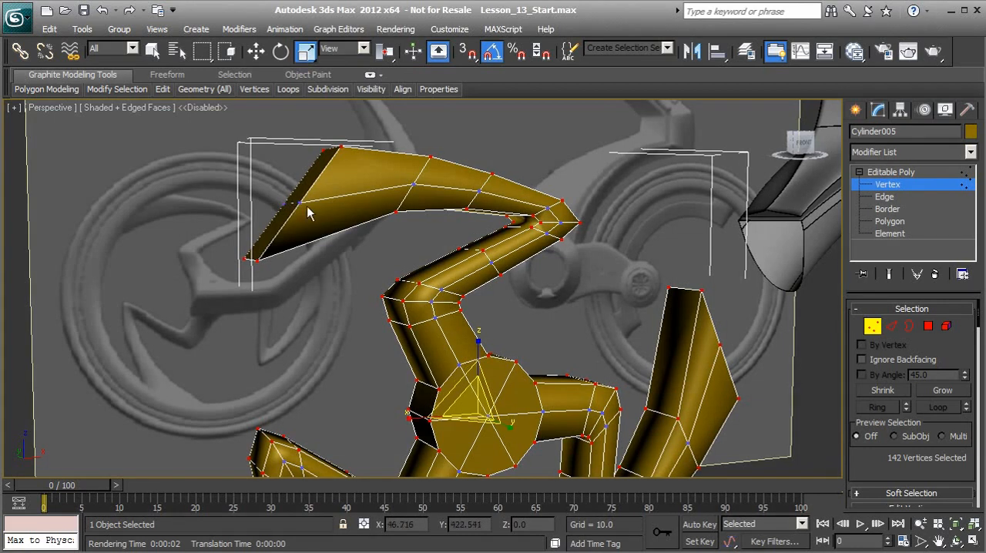
alt+middle_drag(281, 209, 369, 264)
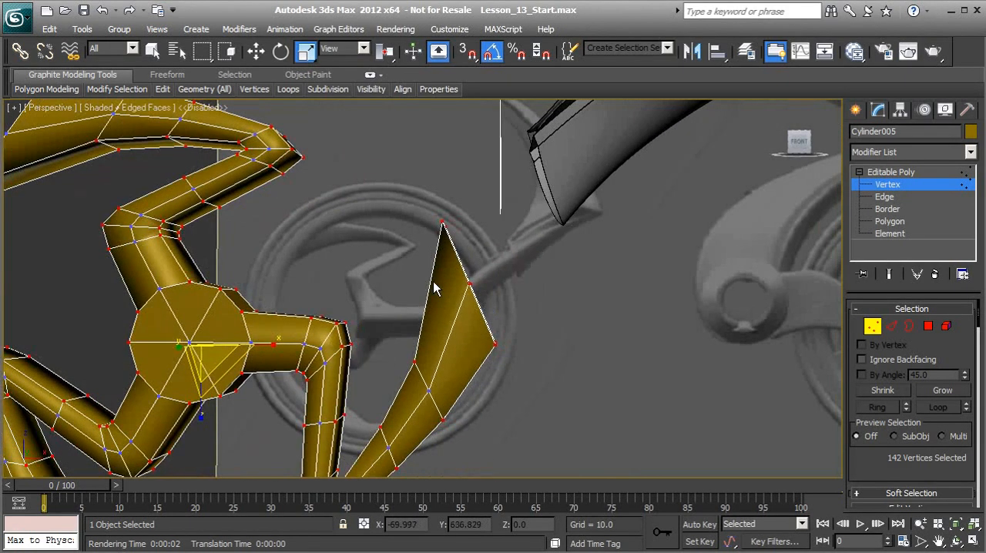
alt+click(484, 301)
alt+middle_drag(484, 301, 373, 292)
alt+click(318, 336)
alt+middle_drag(330, 352, 324, 228)
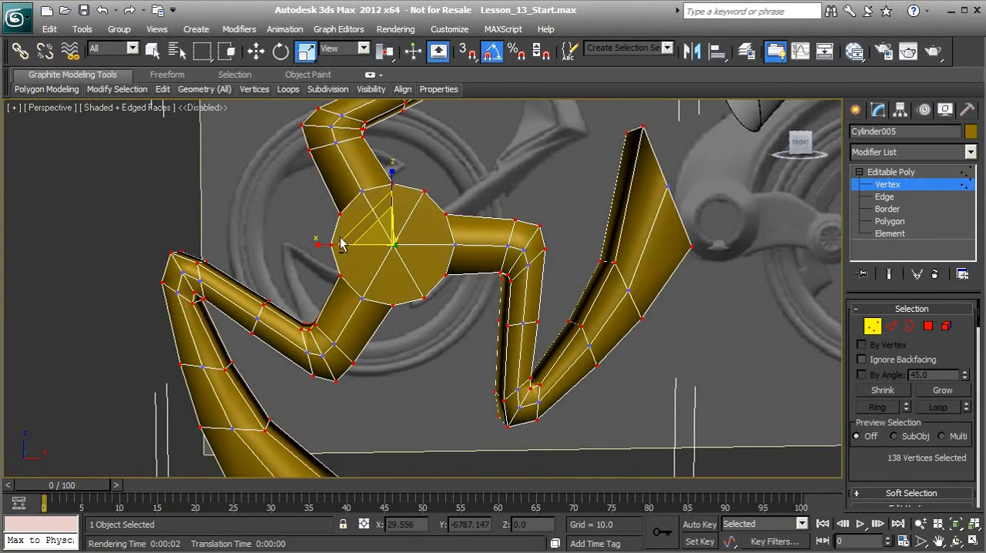
Deselect the vertices around the hub's rim and scale the remaining arm-edge vertices along the wheel's thickness.
alt+drag(316, 202, 368, 295)
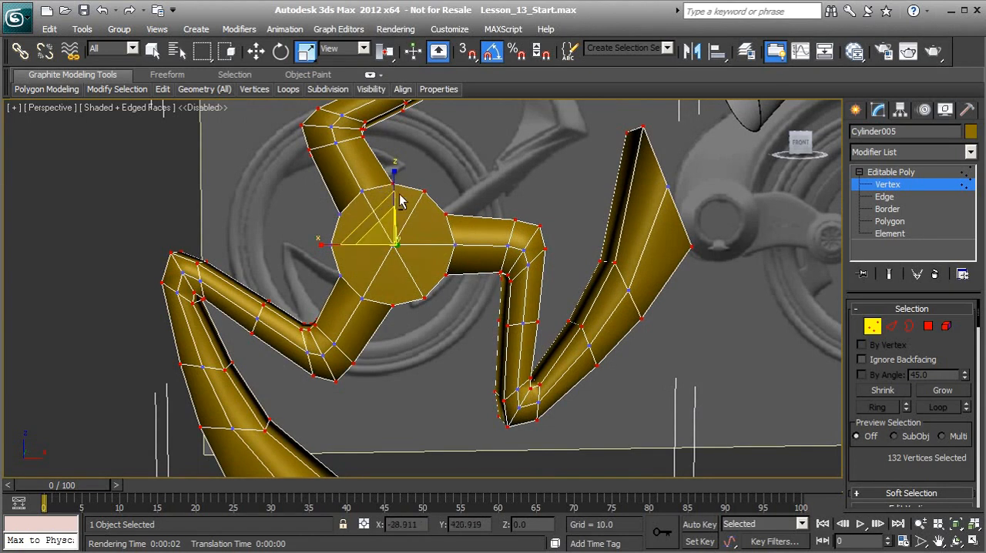
alt+drag(454, 228, 454, 230)
alt+drag(388, 276, 443, 320)
alt+drag(428, 268, 458, 289)
alt+middle_drag(467, 301, 389, 343)
Leave vertex mode, enable NURMS subdivision for the whole object and set its display iterations to 2.
click(872, 326)
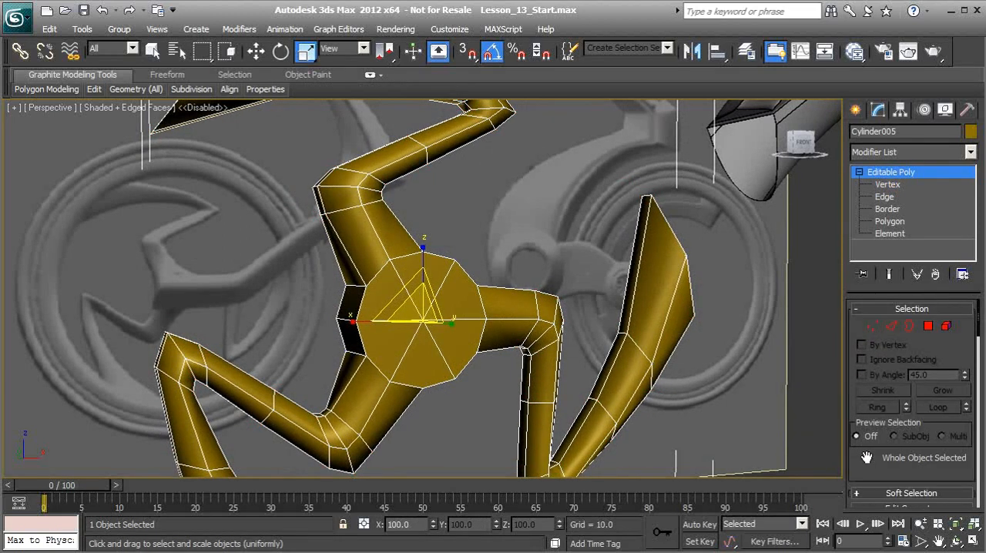
scroll(867, 458, down, 10)
scroll(901, 393, down, 5)
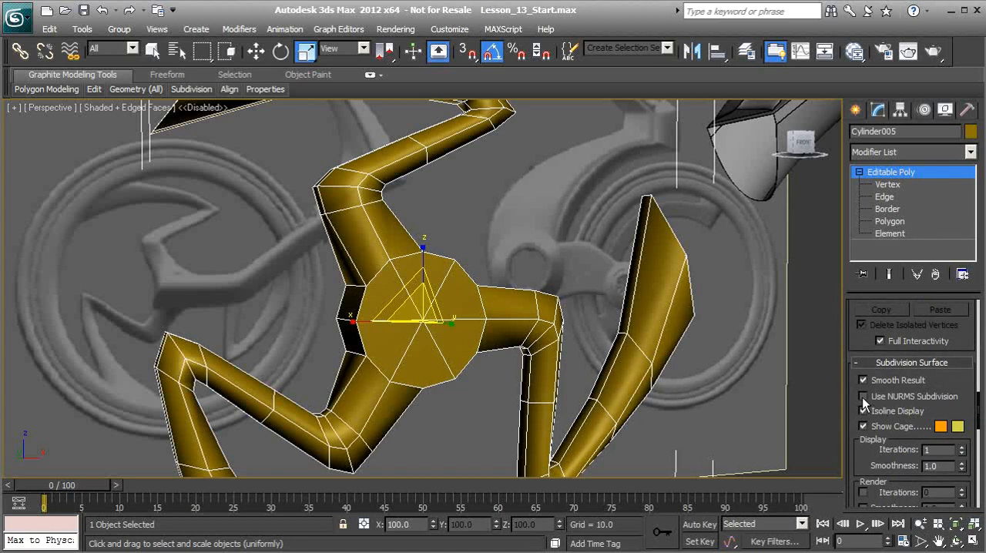
click(864, 396)
alt+middle_drag(438, 359, 367, 368)
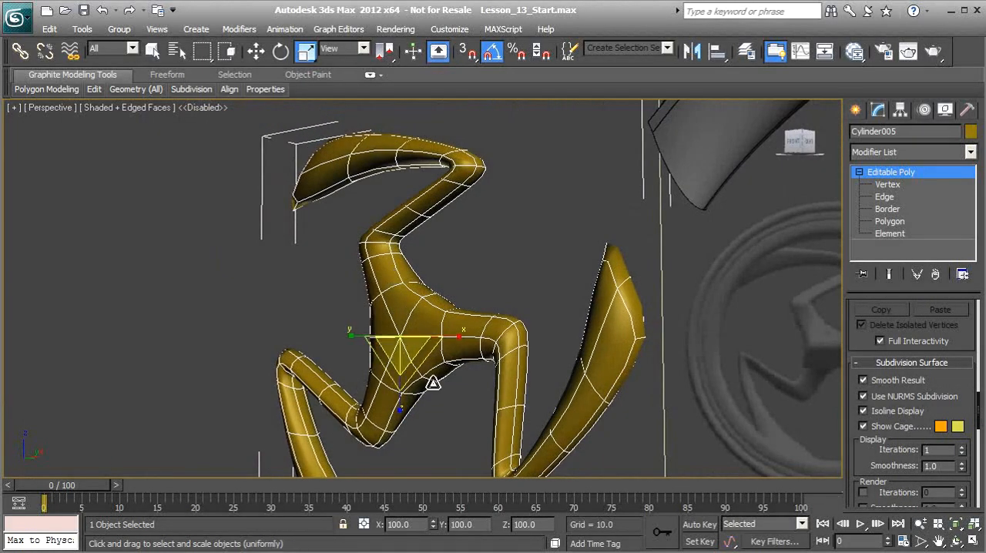
alt+middle_drag(572, 414, 381, 326)
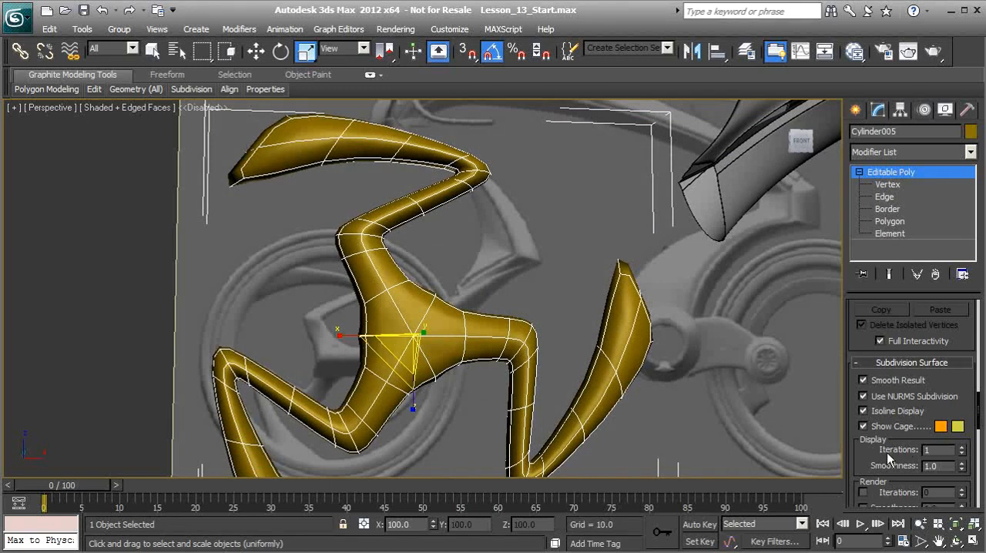
click(962, 448)
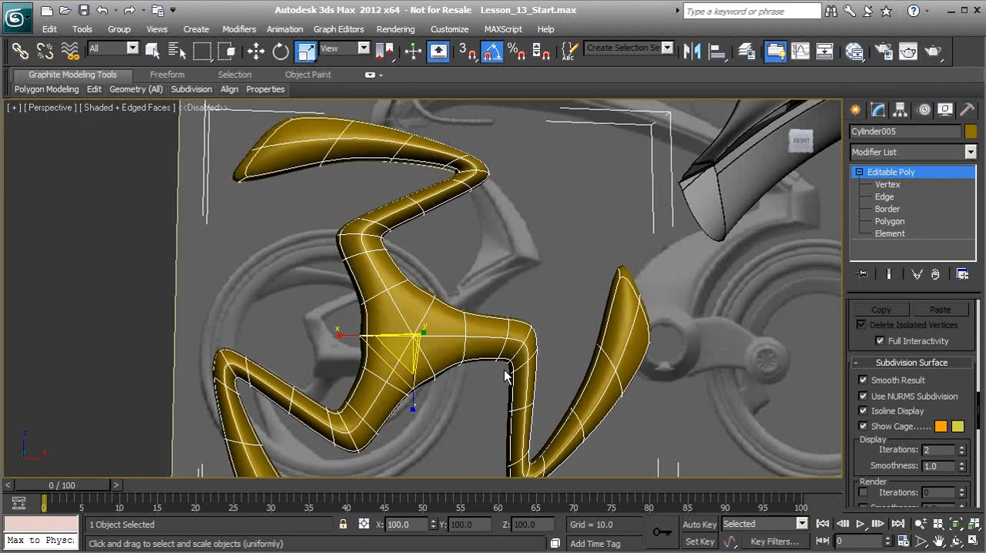
Use Swift Loop to insert a supporting edge loop across each of the three arms close to the hub.
mouse_move(379, 322)
alt+middle_down()
mouse_move(379, 311)
mouse_move(411, 326)
mouse_move(378, 331)
alt+middle_up()
scroll(385, 339, up, 5)
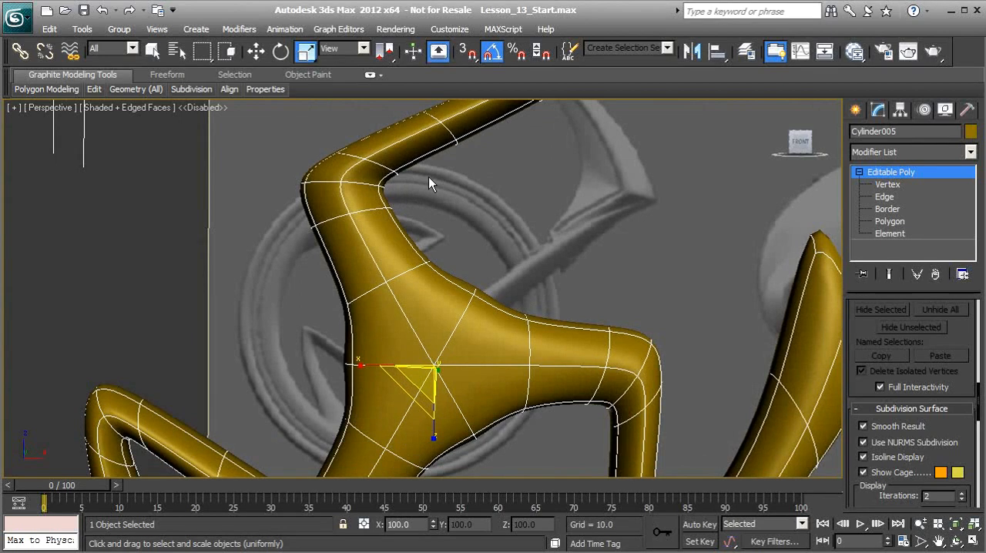
mouse_move(102, 90)
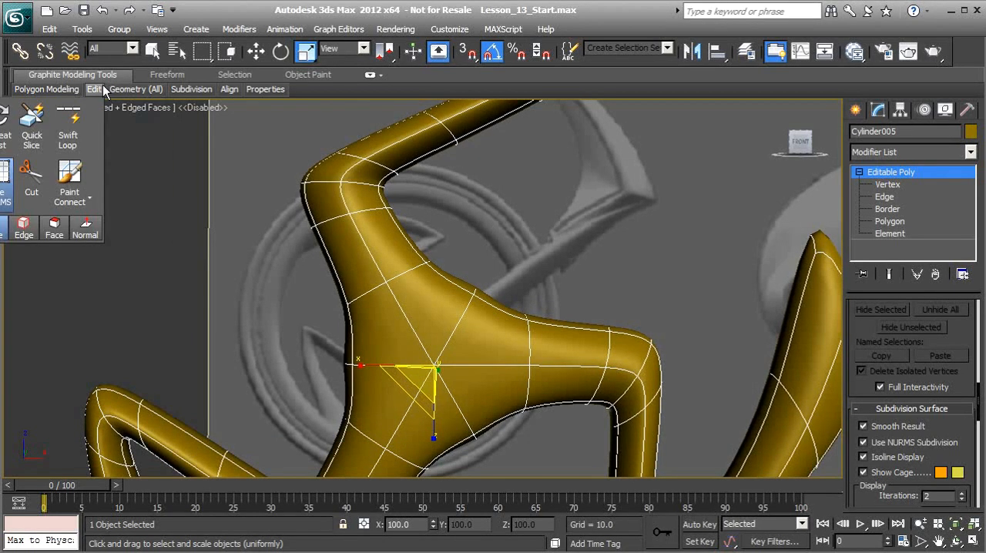
click(76, 121)
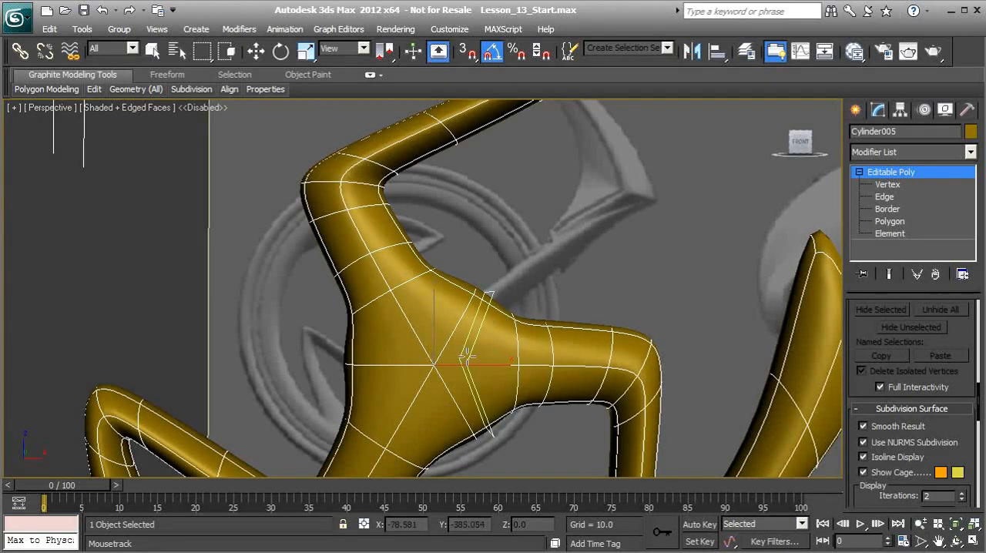
middle_drag(487, 343, 508, 207)
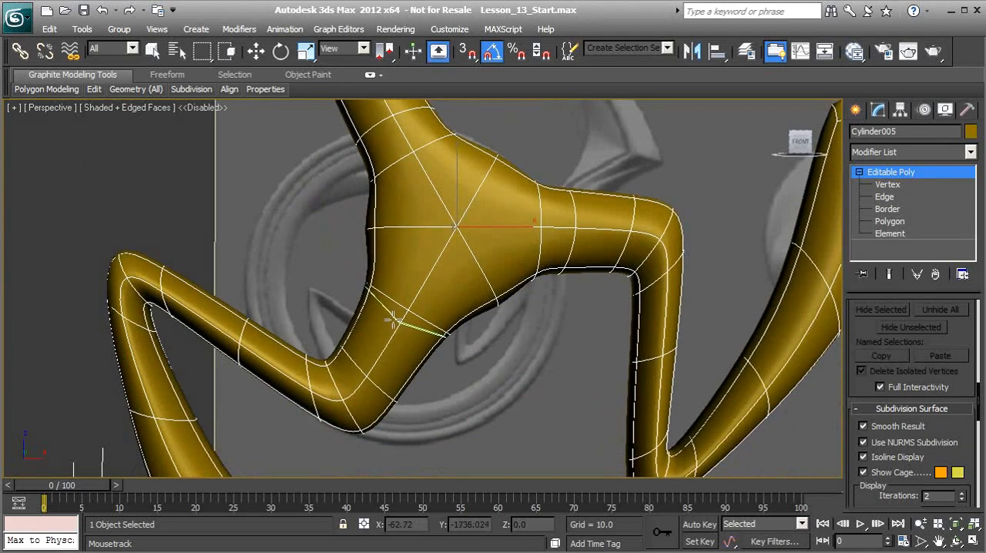
click(393, 318)
alt+middle_drag(454, 184, 469, 234)
alt+middle_drag(427, 255, 360, 245)
scroll(393, 251, down, 2)
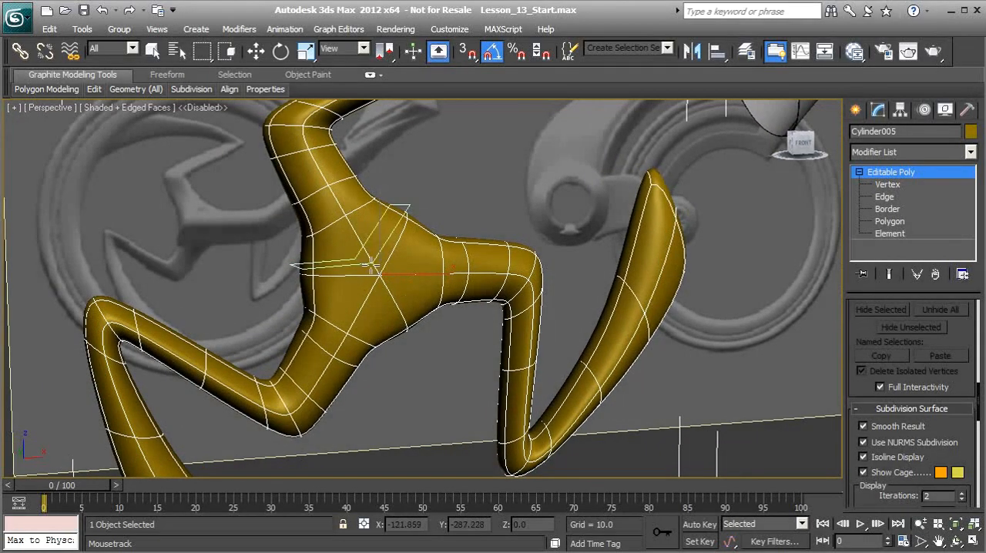
key(w)
In vertex mode, select the hub's centre vertices on both the front and back sides.
alt+middle_drag(363, 257, 381, 274)
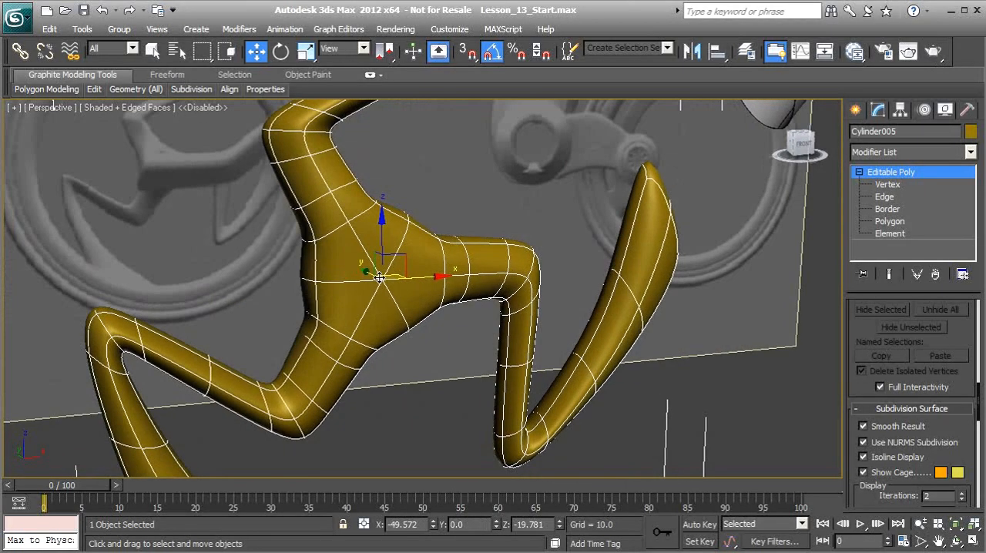
click(886, 187)
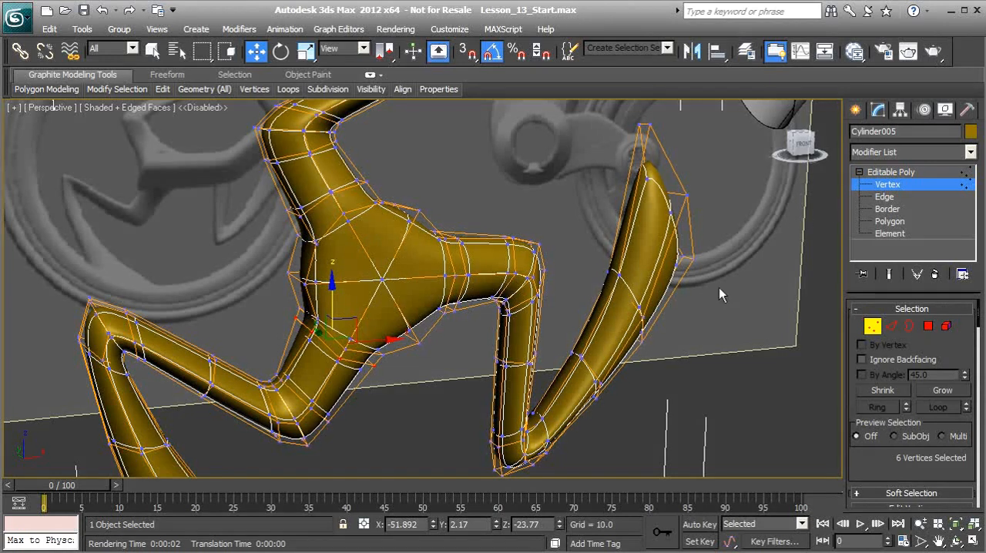
alt+middle_drag(415, 308, 435, 308)
click(377, 283)
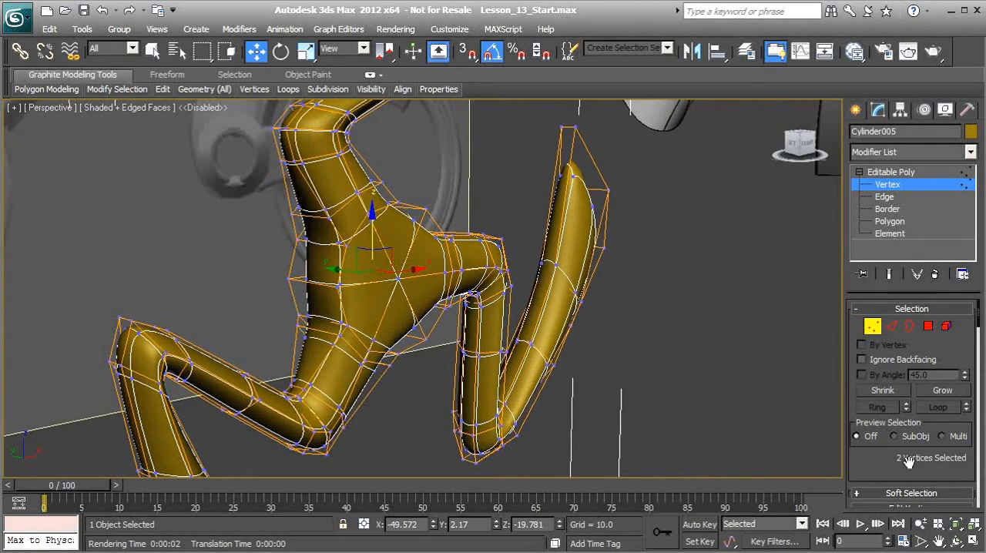
alt+middle_drag(389, 343, 461, 330)
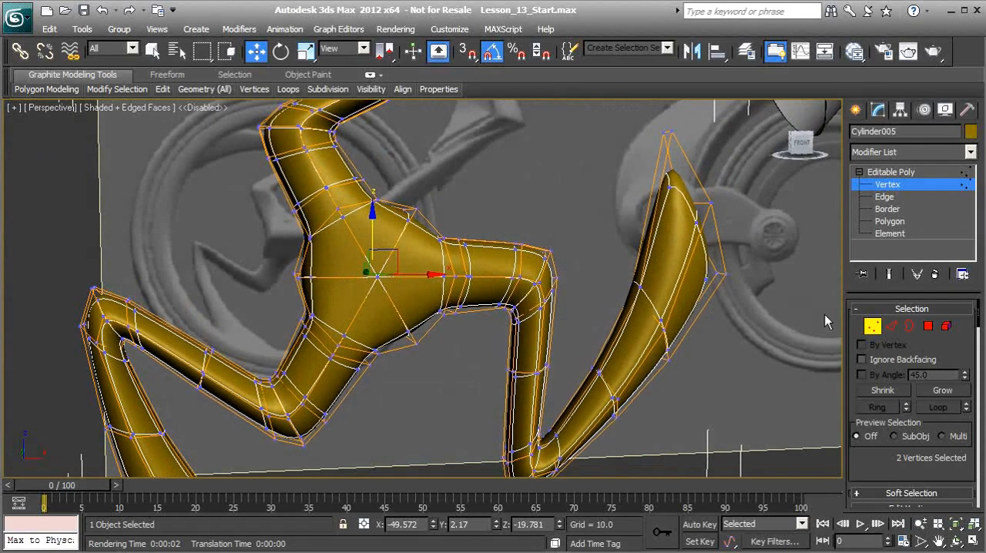
Convert the centre vertex selection to the surrounding hub polygons on both sides.
click(930, 326)
alt+middle_drag(362, 254, 368, 242)
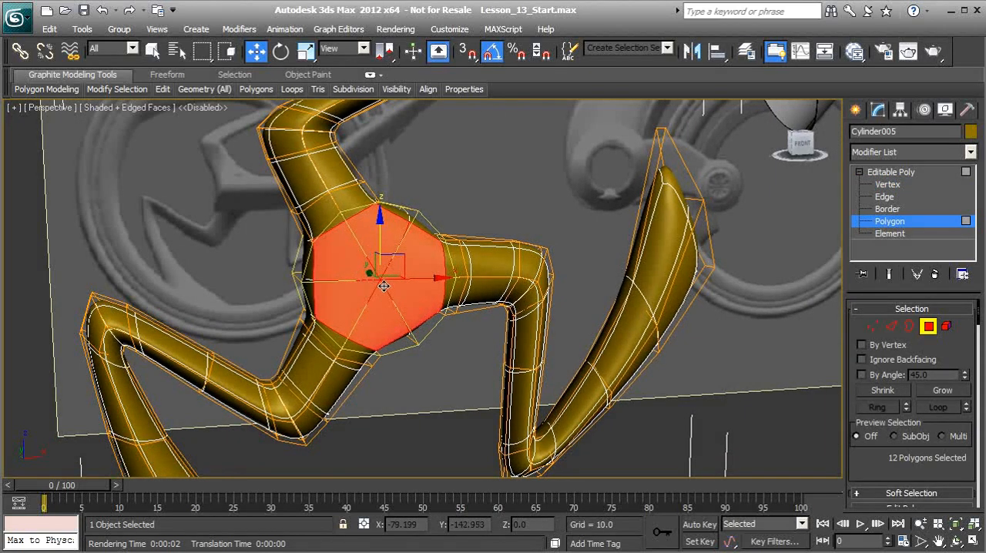
mouse_move(321, 294)
alt+middle_down()
mouse_move(480, 300)
mouse_move(328, 293)
alt+middle_up()
middle_drag(387, 303, 376, 306)
Inset the selected hub polygons by 0.25 and apply it, keeping the inset operation running for another pass.
scroll(375, 306, up, 2)
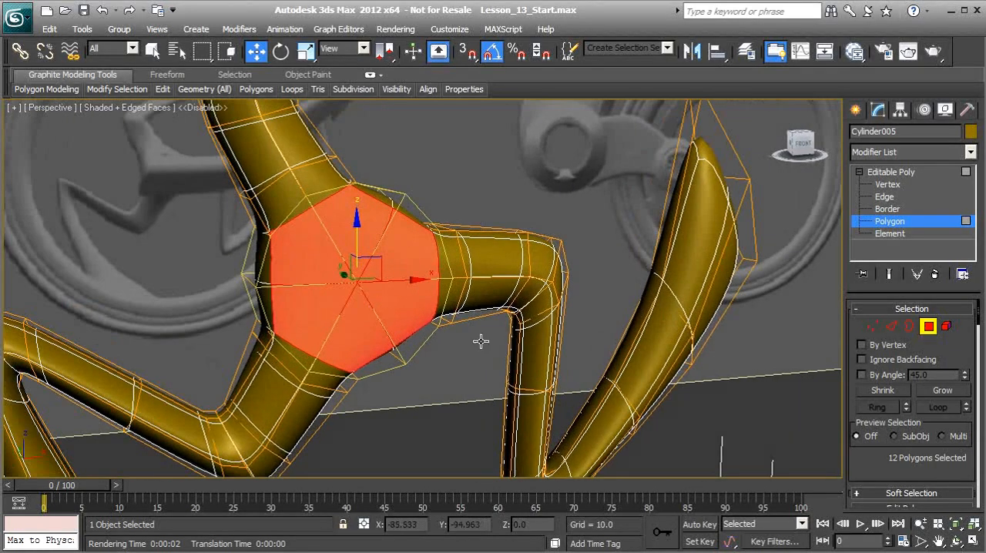
drag(885, 460, 889, 302)
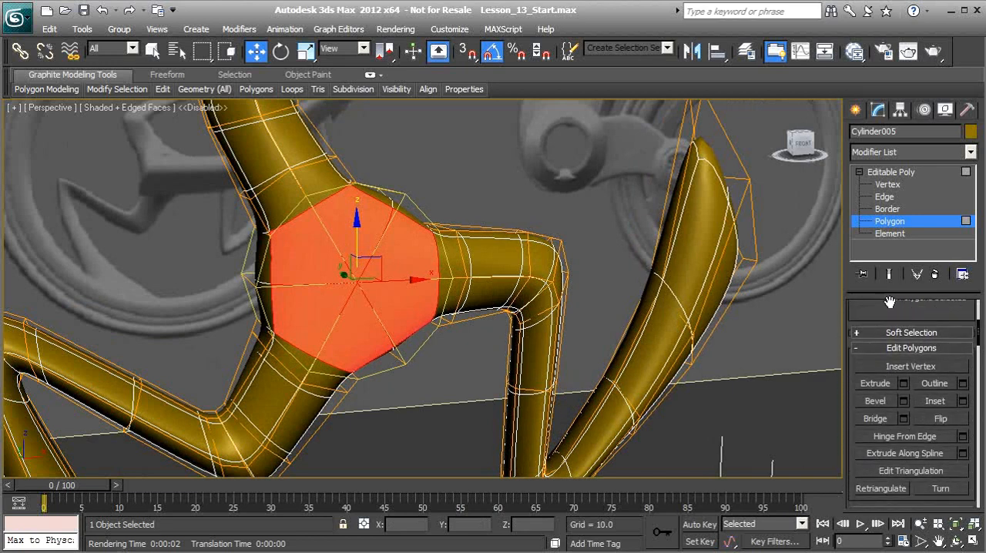
click(962, 400)
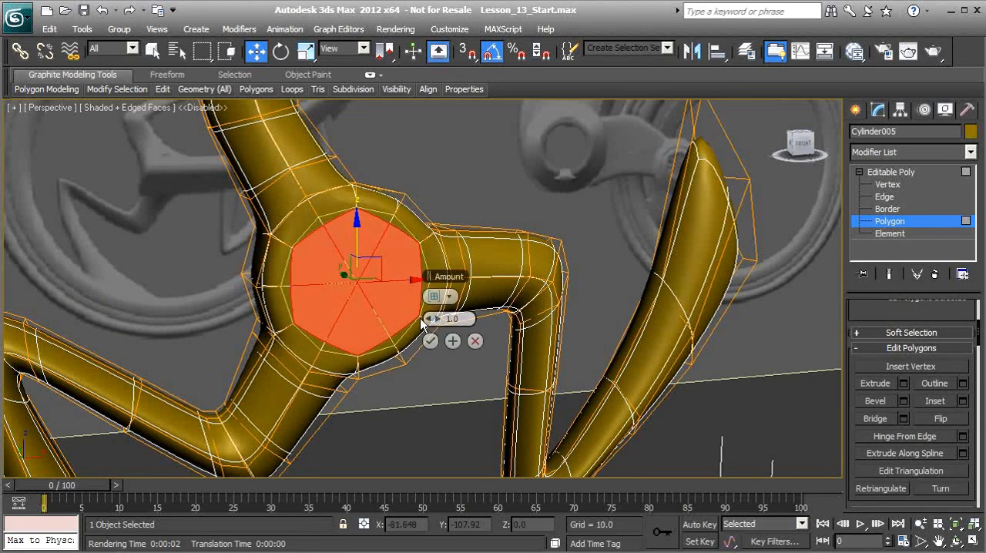
mouse_move(431, 320)
mouse_down()
mouse_move(429, 311)
mouse_move(436, 318)
mouse_up()
text(.25)
key(Return)
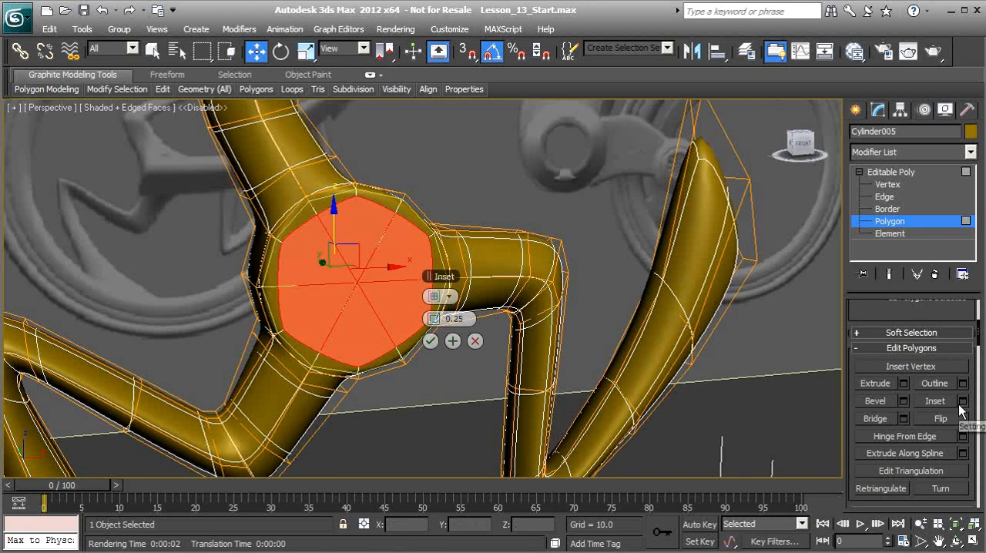
click(453, 342)
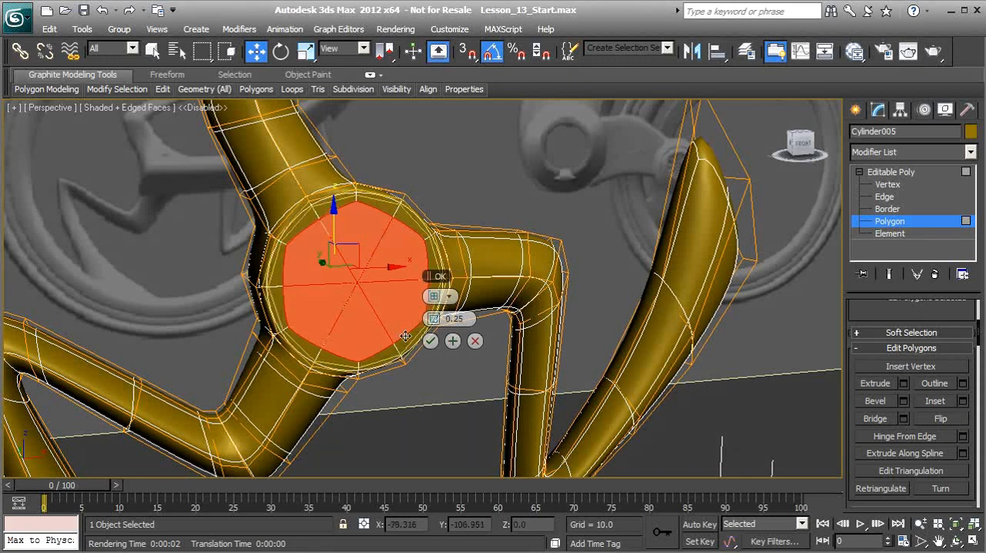
Inset the hub polygons a second time by 1.5 and finish the inset.
drag(435, 318, 437, 318)
text(1)
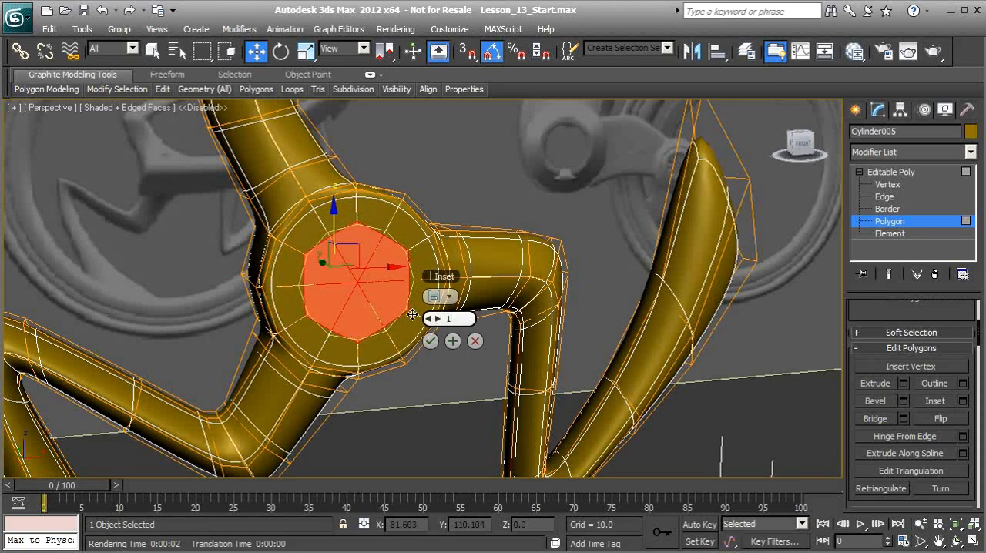
key(Return)
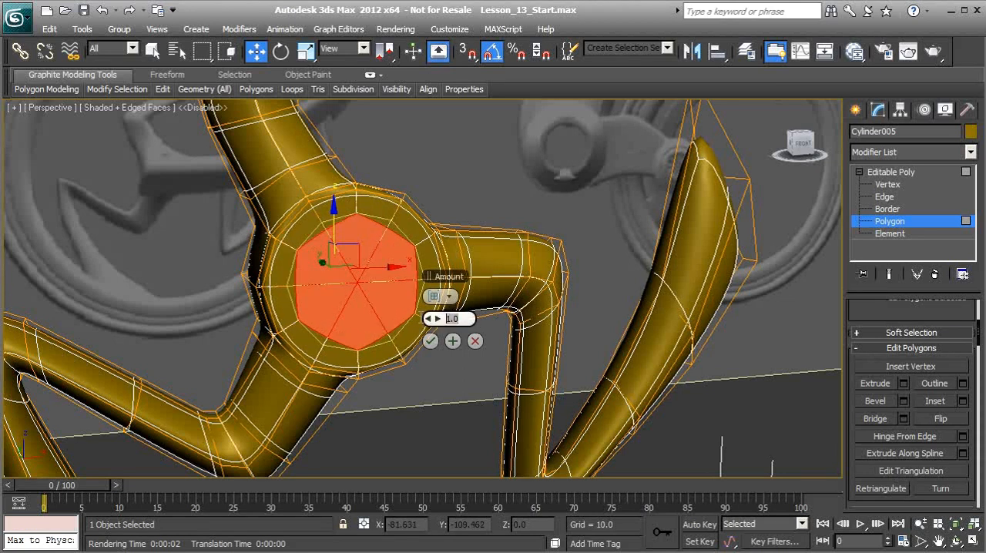
text(.5)
key(Return)
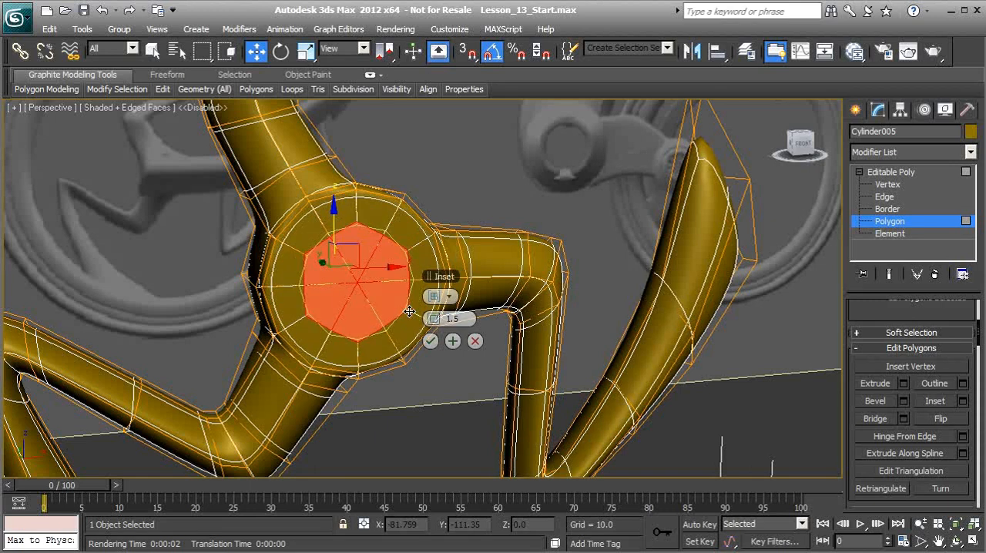
click(430, 341)
Extrude the inset centre polygons on both sides of the hub by 1.0.
alt+middle_drag(354, 326, 329, 307)
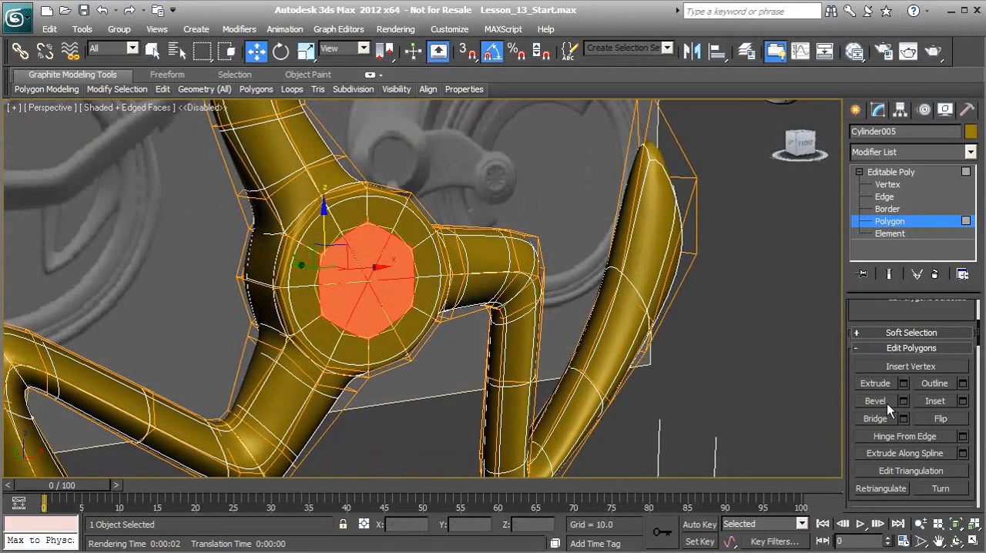
click(906, 389)
mouse_move(362, 277)
alt+middle_down()
mouse_move(339, 258)
mouse_move(351, 280)
mouse_move(345, 271)
mouse_move(369, 271)
alt+middle_up()
drag(434, 329, 383, 325)
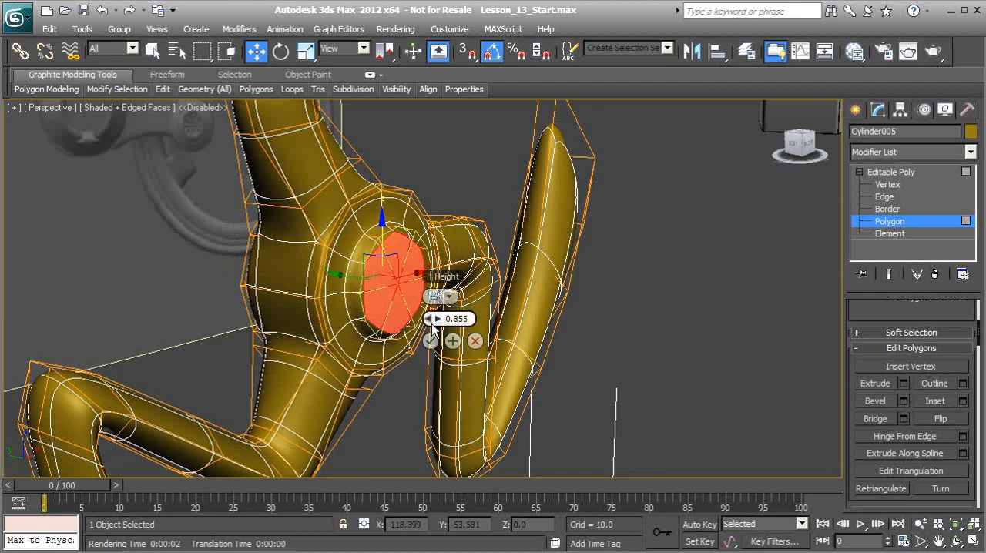
drag(471, 319, 414, 314)
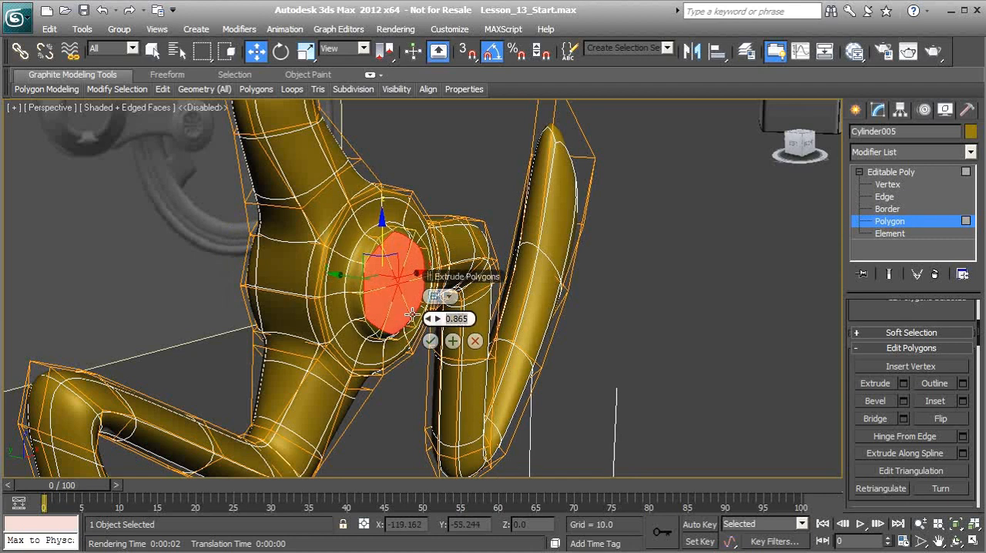
text(1.0)
click(430, 341)
In edge mode, select the complete edge loop around the base of the hub's raised centre on the front side.
alt+middle_drag(402, 327, 362, 319)
scroll(346, 297, up, 2)
alt+middle_drag(344, 282, 381, 295)
alt+middle_drag(370, 337, 364, 336)
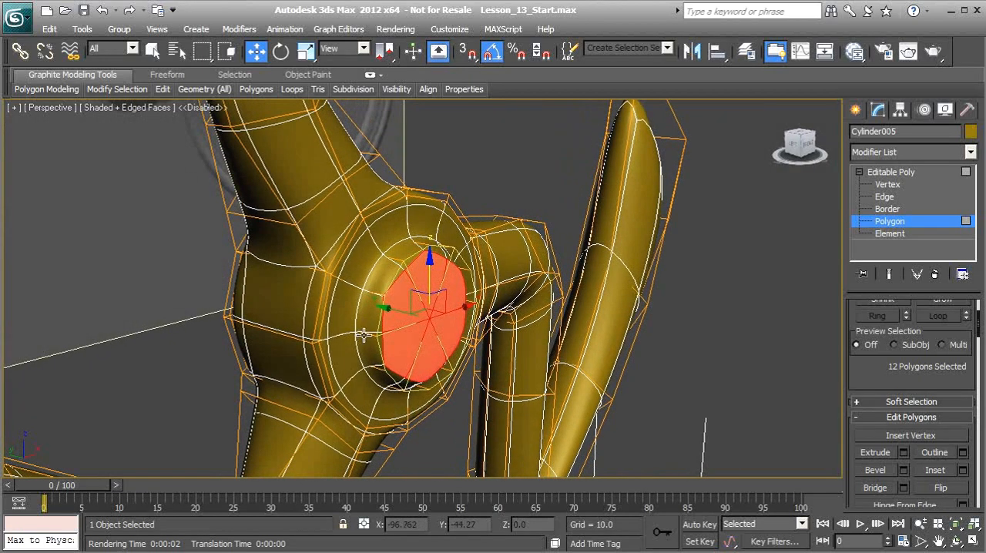
click(883, 199)
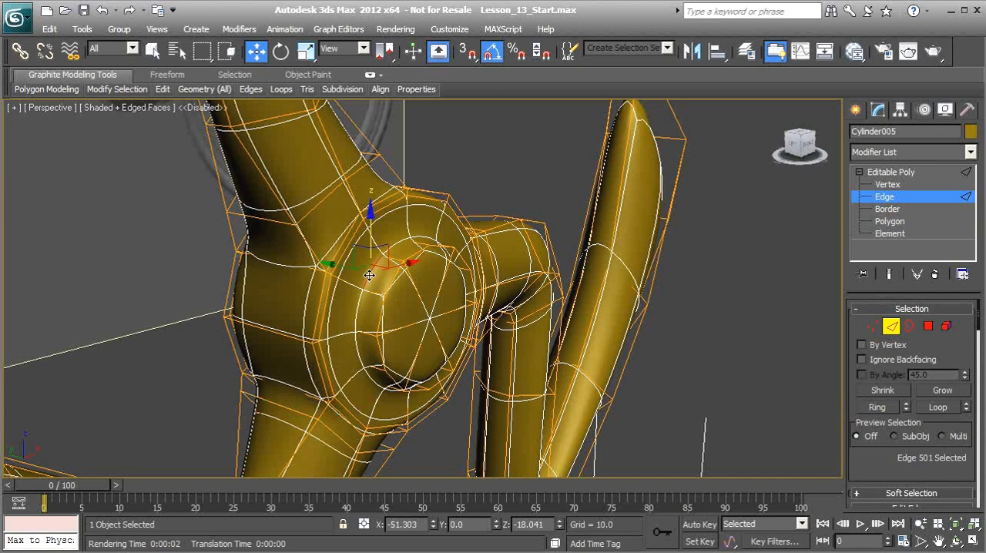
click(369, 275)
alt+middle_drag(369, 275, 365, 277)
click(938, 414)
alt+middle_drag(566, 381, 817, 442)
scroll(889, 431, down, 5)
drag(953, 484, 929, 367)
Select the matching complete edge loop around the base of the raised centre on the hub's back side.
alt+middle_drag(428, 337, 473, 361)
click(320, 295)
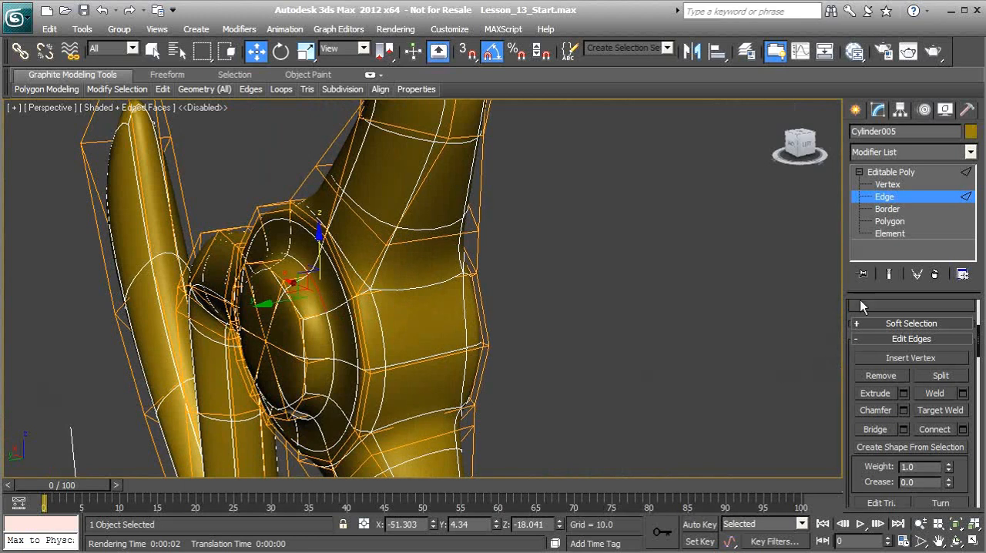
drag(900, 309, 899, 439)
click(938, 363)
alt+middle_drag(522, 374, 423, 348)
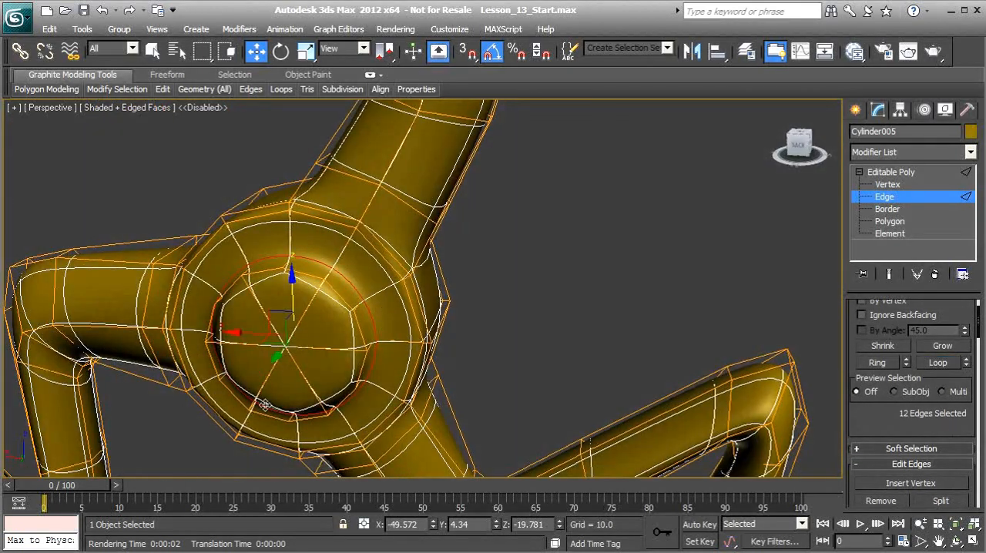
alt+middle_drag(356, 391, 356, 360)
alt+middle_drag(649, 396, 601, 401)
scroll(943, 462, down, 5)
drag(949, 473, 909, 366)
alt+middle_drag(631, 327, 532, 329)
Leave edge mode, render the perspective view to inspect the smoothed spoke, and close the rendered frame.
click(885, 203)
mouse_move(460, 232)
middle_down()
mouse_move(491, 225)
mouse_move(476, 238)
middle_up()
scroll(490, 243, down, 3)
click(933, 51)
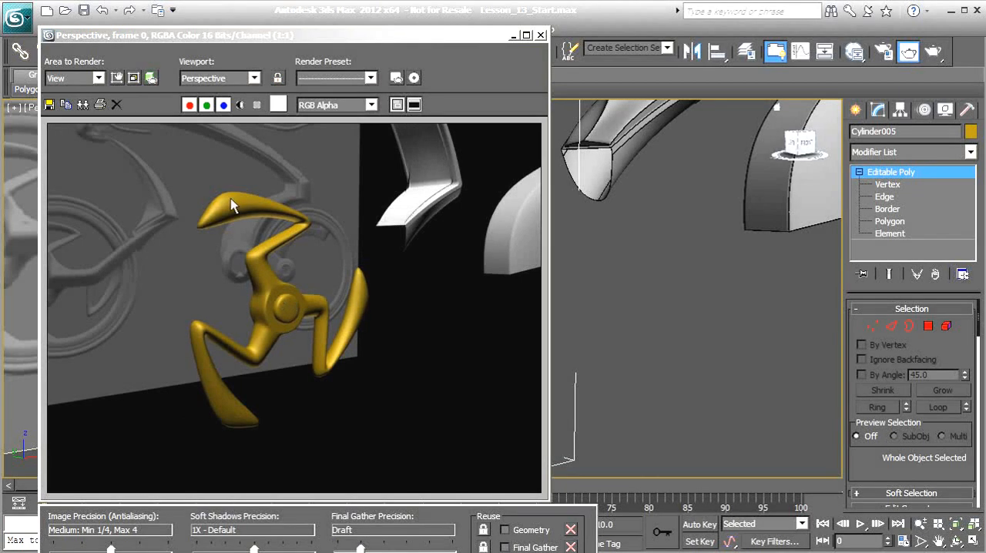
scroll(278, 402, down, 1)
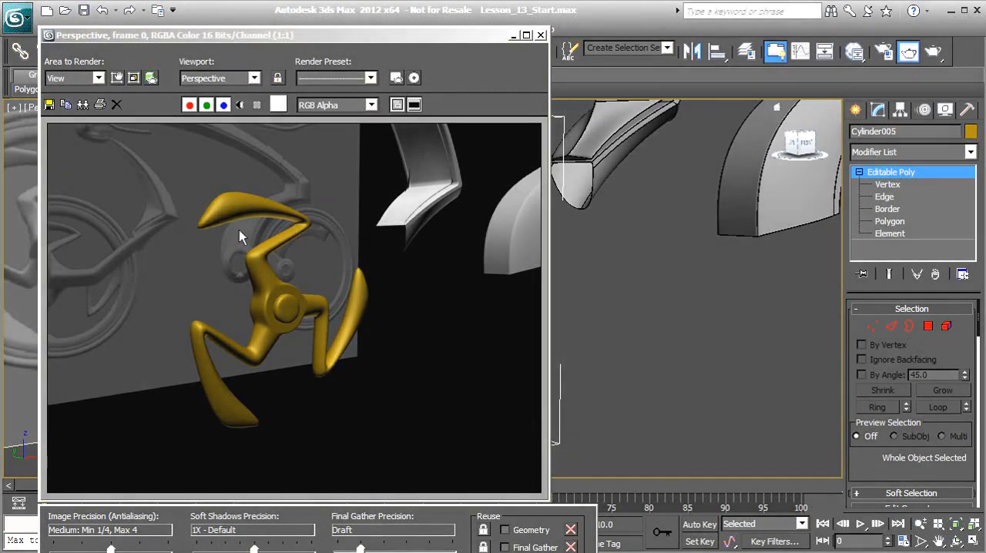
click(541, 36)
scroll(506, 213, up, 2)
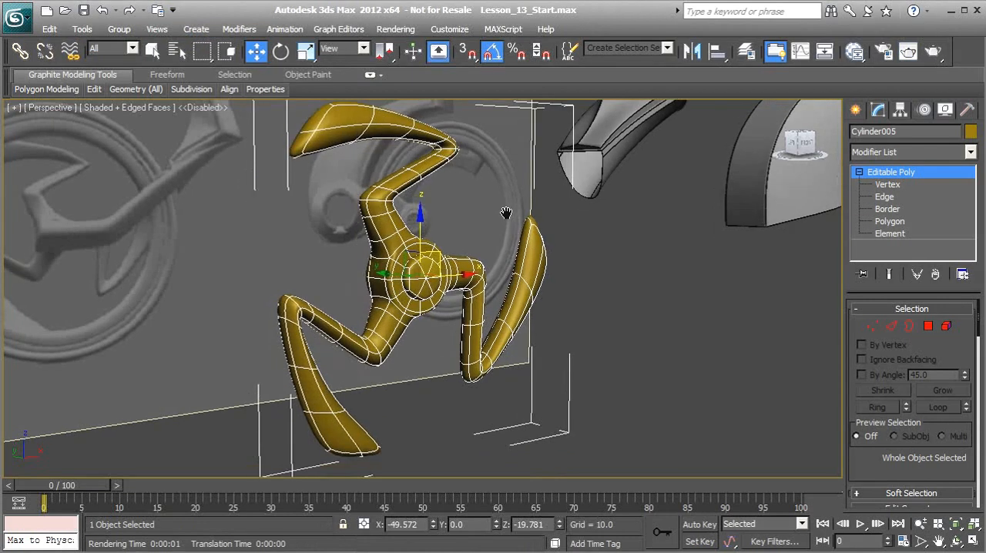
scroll(506, 213, down, 3)
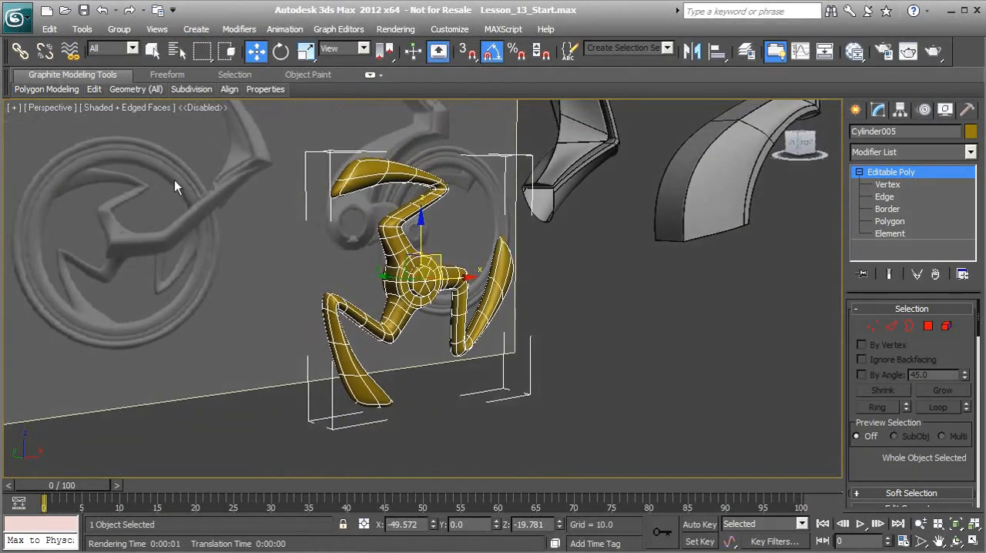